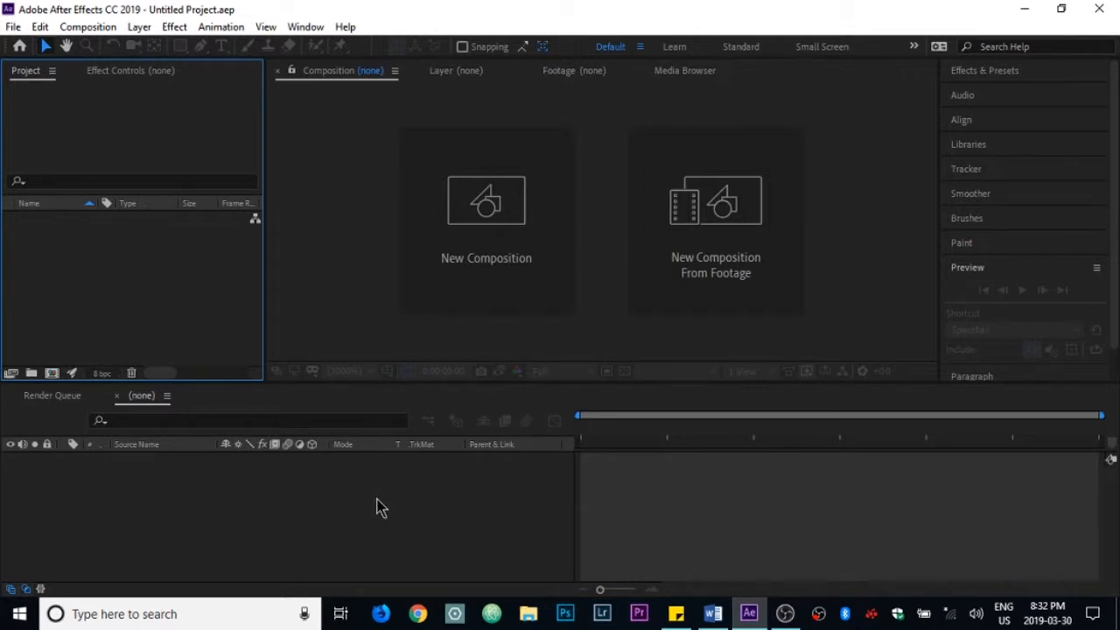
Step: Import cup (1 of 1).jpg and MVI_8566.MOV from the aftereffectstut folder into the project
left_click(13, 26)
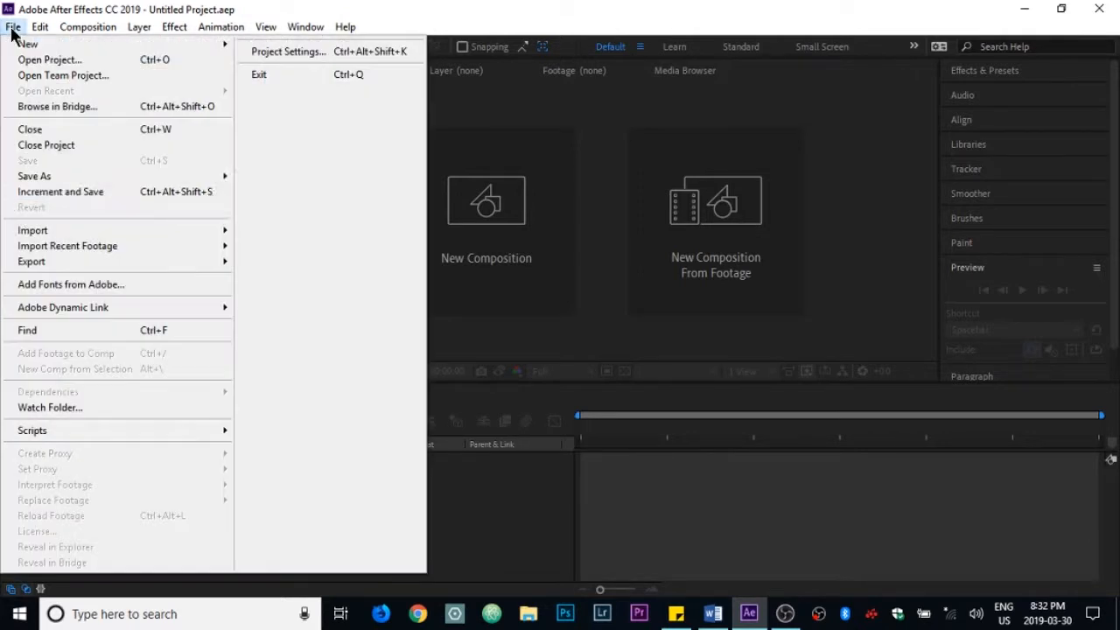
mouse_move(19, 233)
left_click(270, 232)
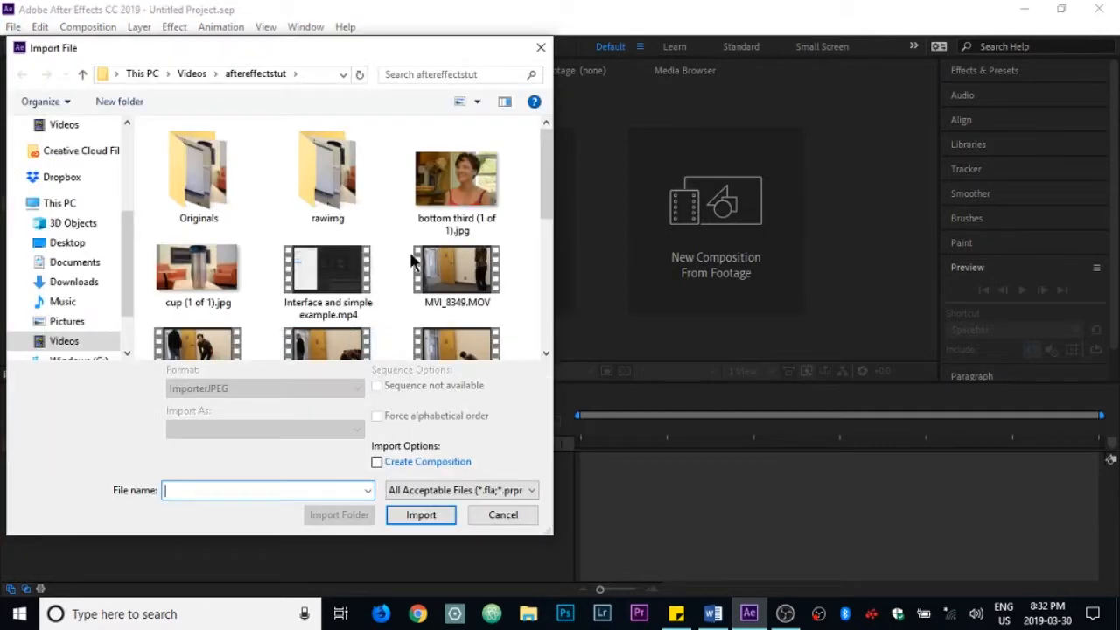
scroll(413, 257, "down", 1)
scroll(513, 216, "down", 4)
left_click(438, 280, "ctrl")
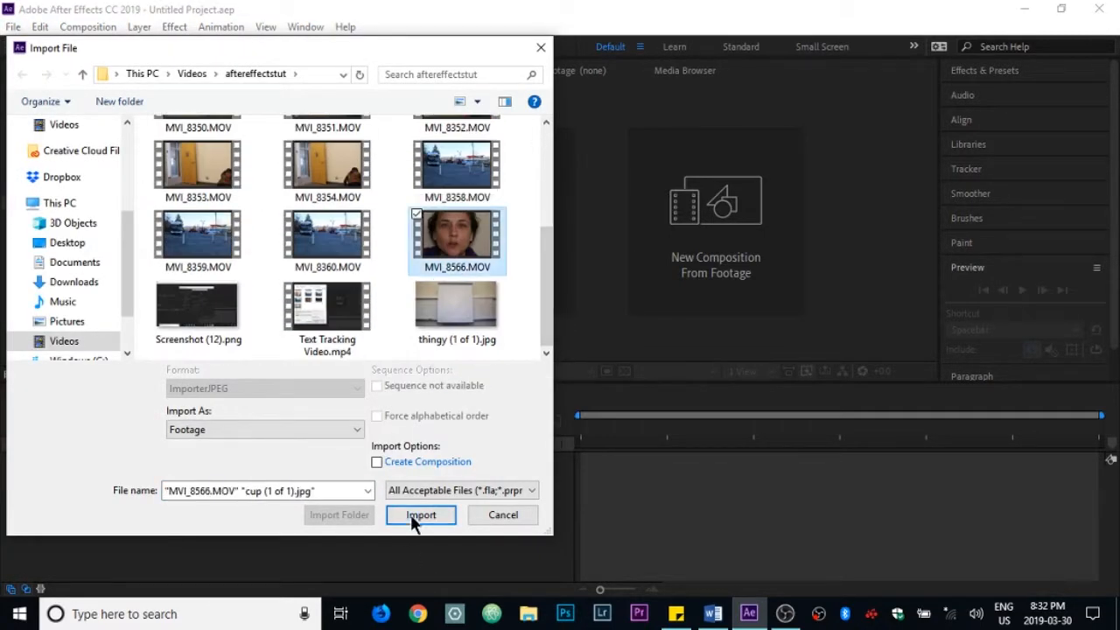
left_click(416, 517)
Step: Create a composition from MVI_8566.MOV and keep its preview resolution at Quarter
left_click(97, 248)
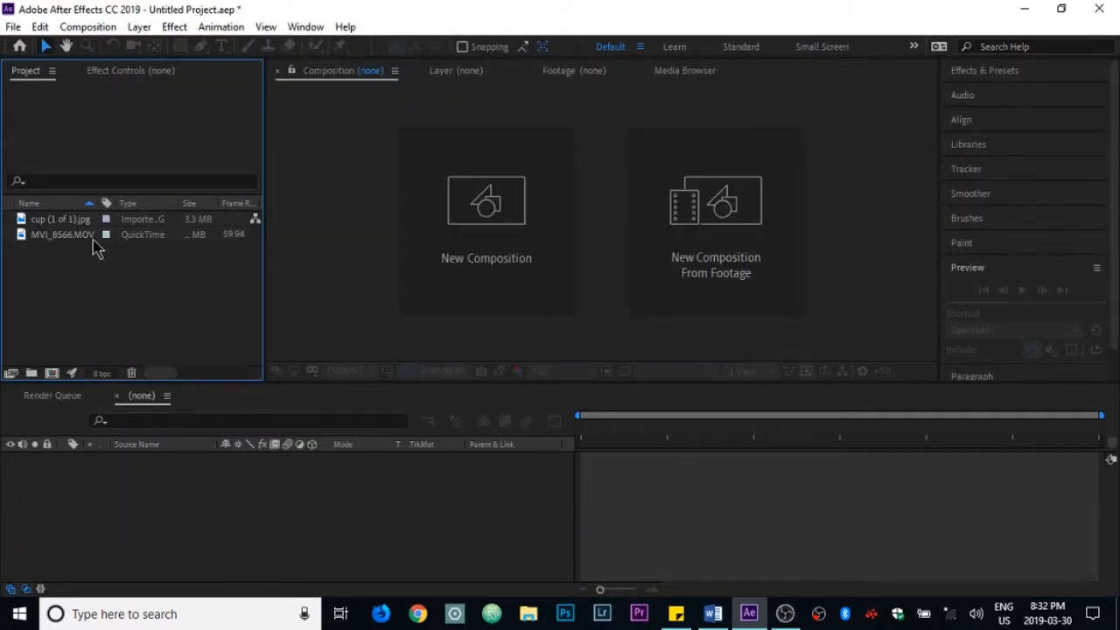
left_click_drag(87, 245, 52, 375)
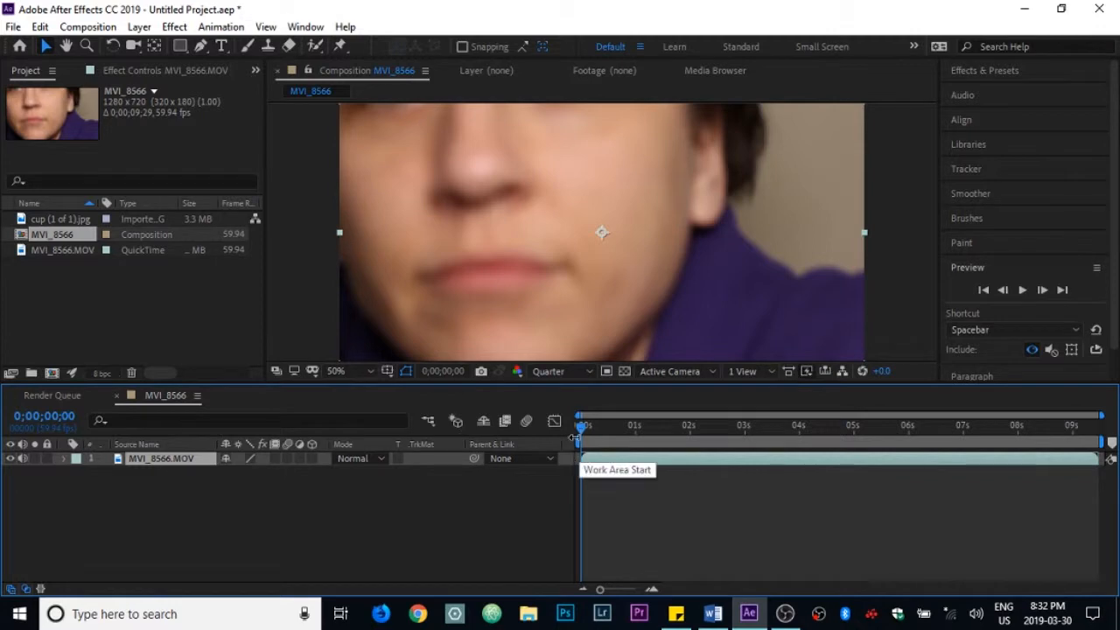
left_click(576, 376)
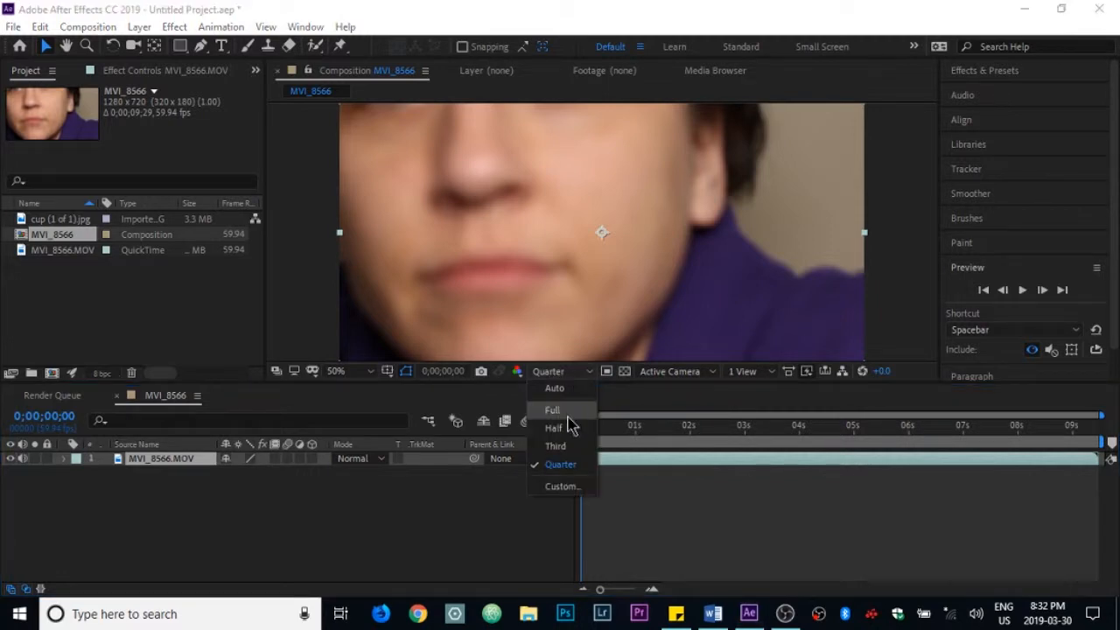
left_click(589, 377)
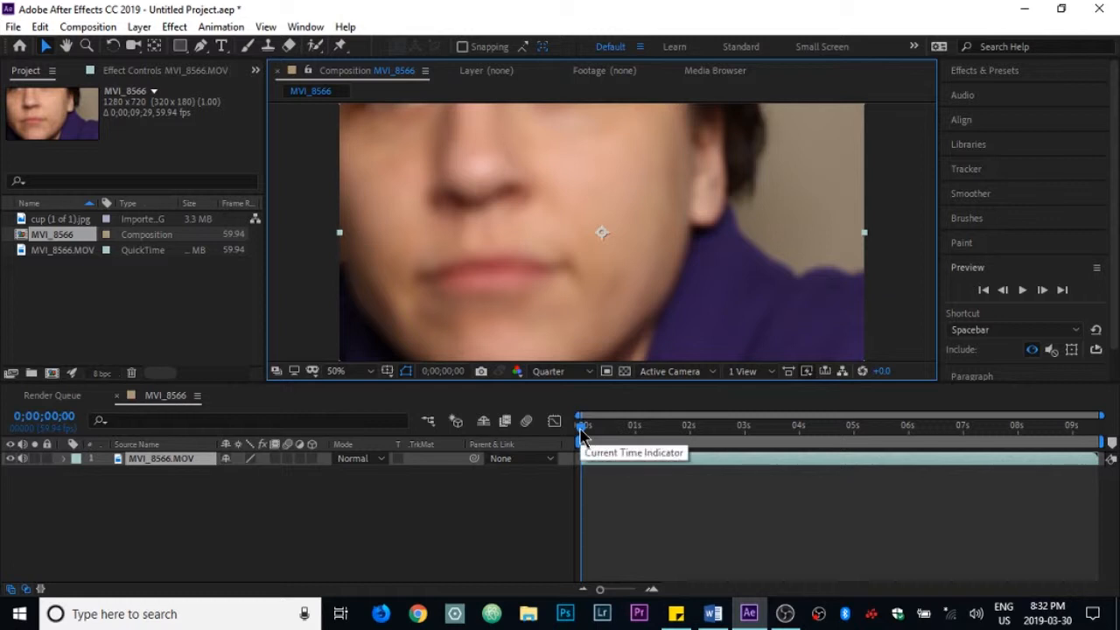
Step: Trim the clip's start at 0;00;01;41, shift it to the timeline's beginning and trim its end at 0;00;04;00
left_click_drag(583, 436, 676, 433)
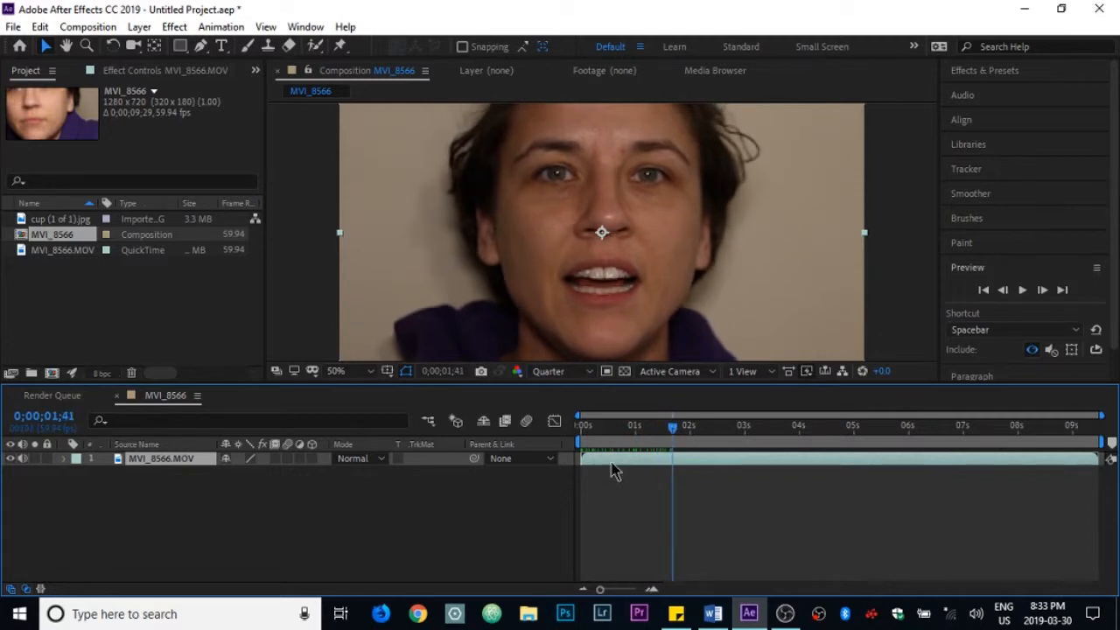
left_click_drag(583, 460, 799, 445)
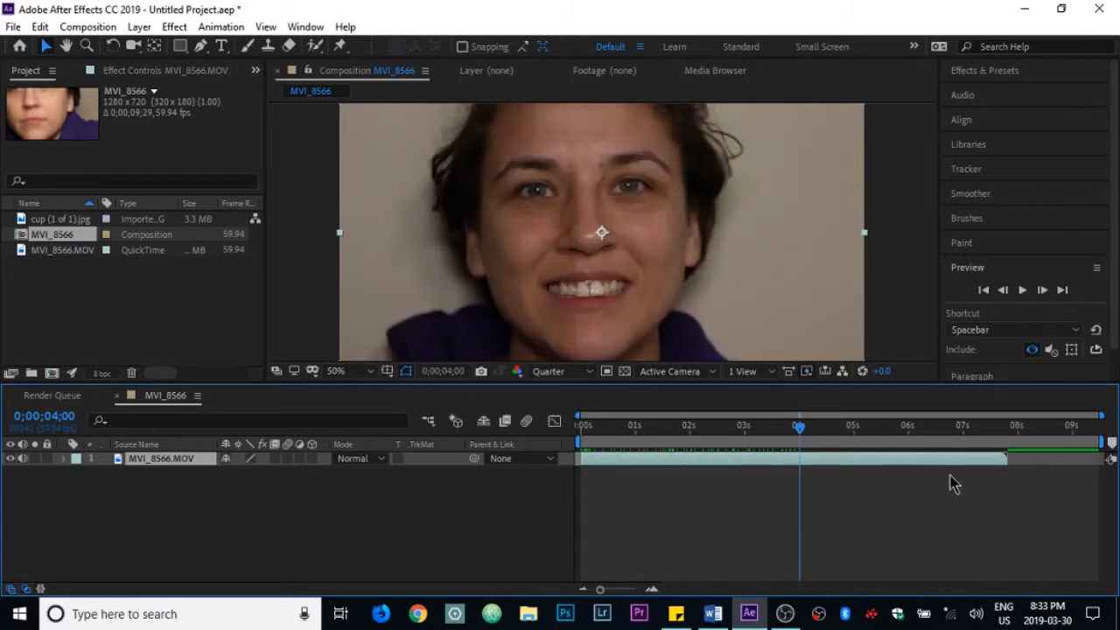
key("alt+bracketright")
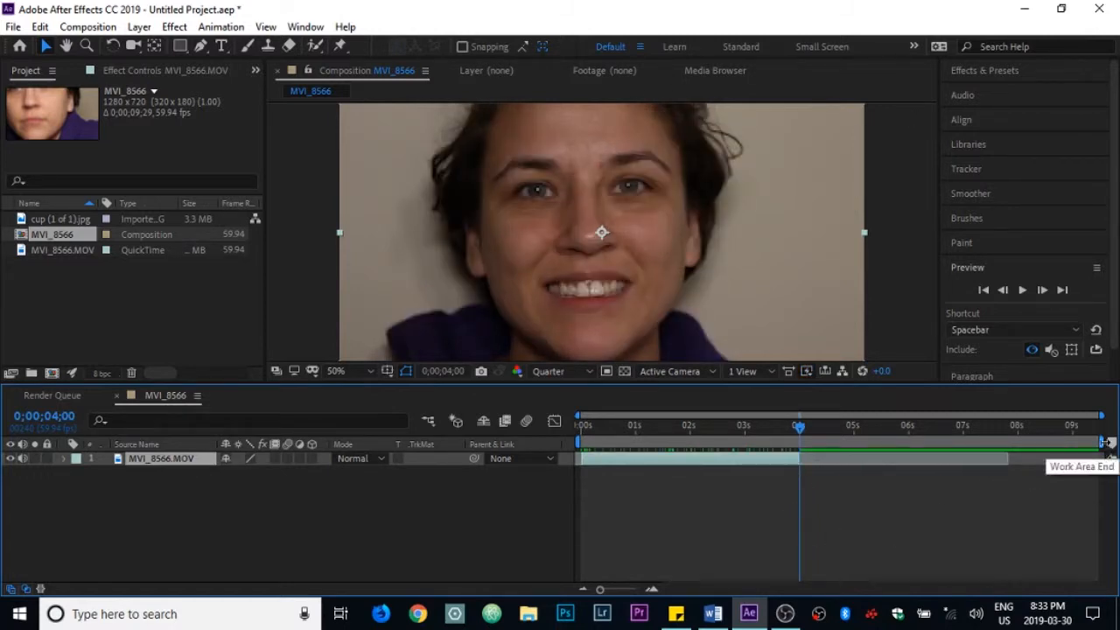
Step: End the work area at 0;00;04;00 and trim the composition to the work area
left_click_drag(1106, 444, 814, 442)
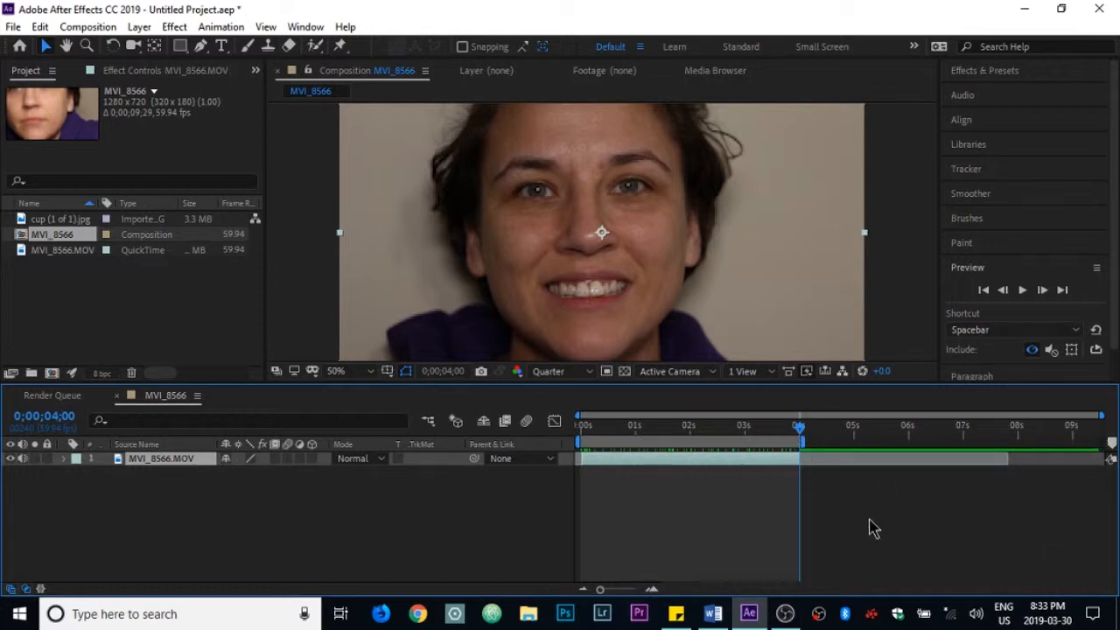
left_click(92, 27)
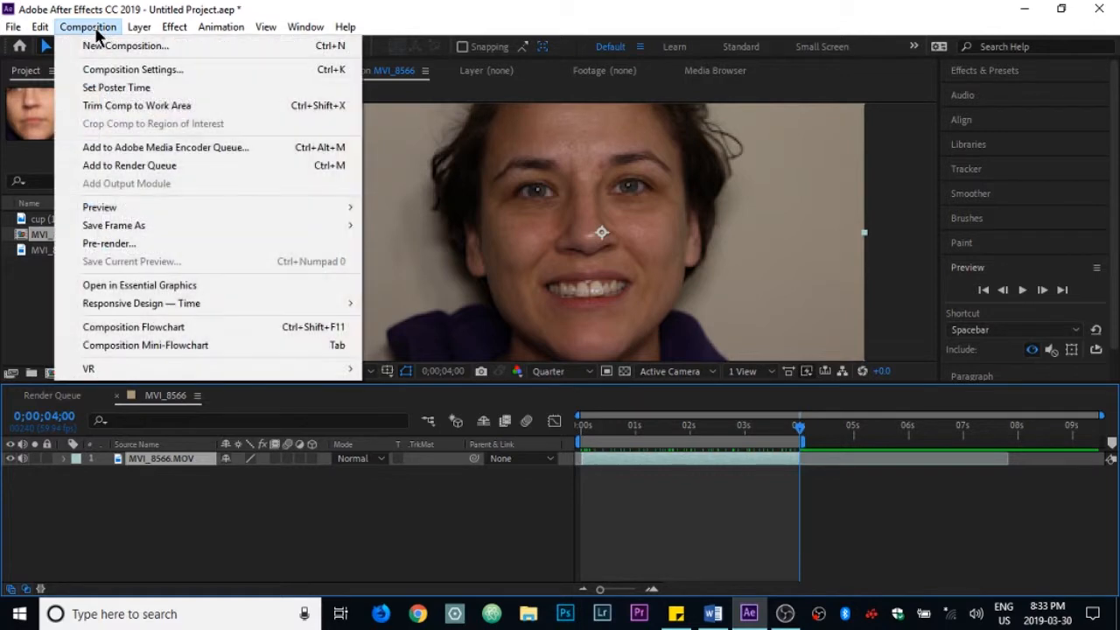
left_click(98, 106)
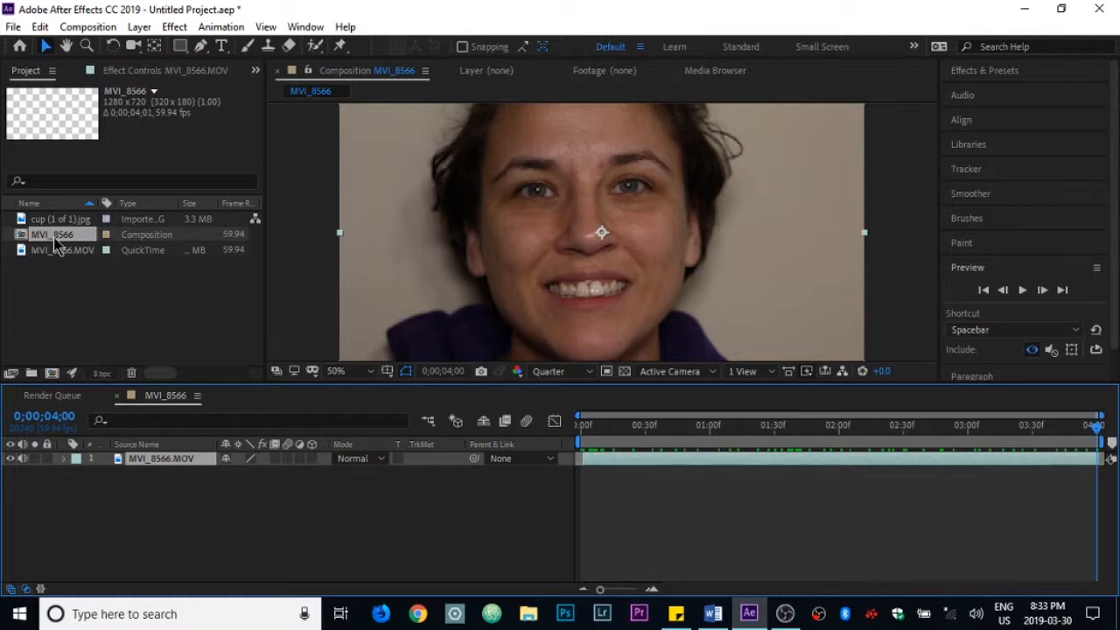
Step: Rename the MVI_8566 composition as Final
right_click(54, 238)
left_click(115, 501)
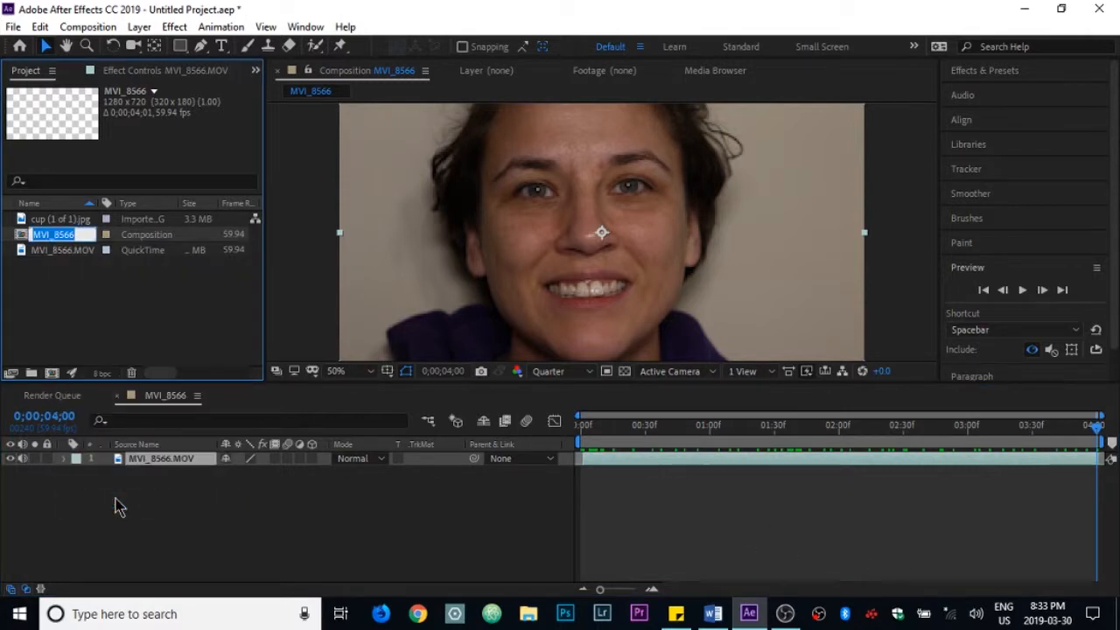
type("Final")
key("Return")
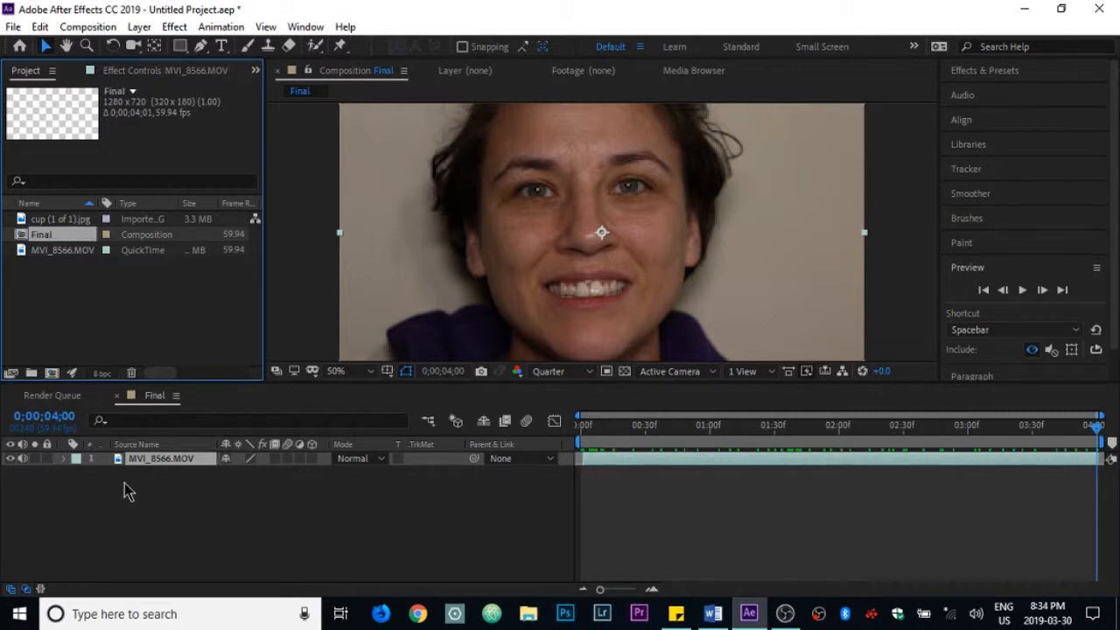
Step: Replace the video layer in the Final composition with cup (1 of 1).jpg and open the image layer in its own viewer
left_click(128, 466)
key("Delete")
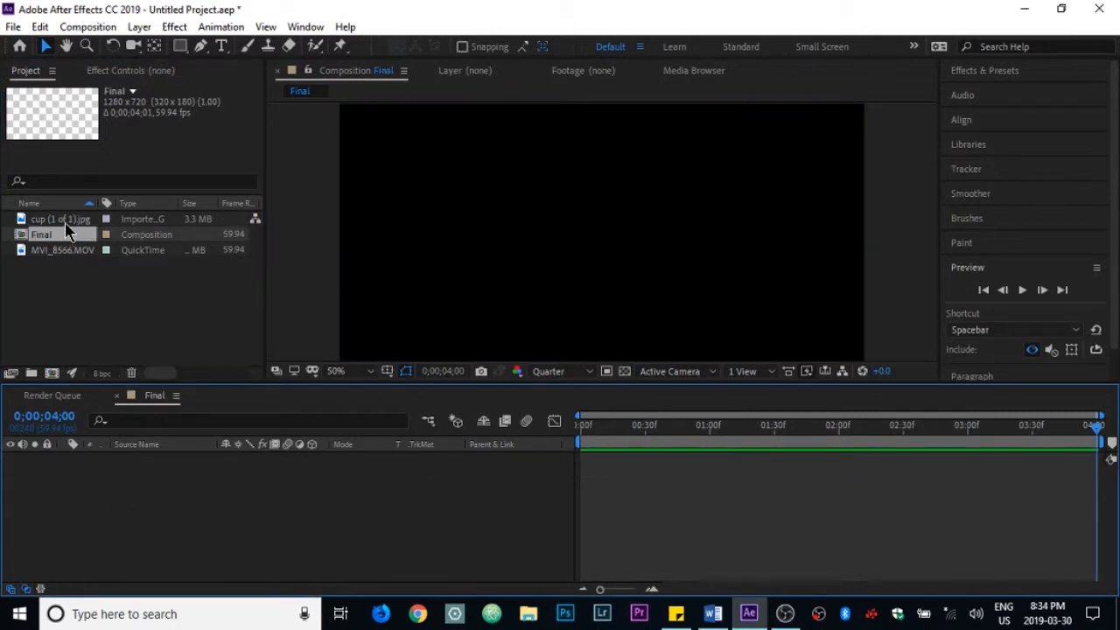
left_click_drag(63, 219, 131, 486)
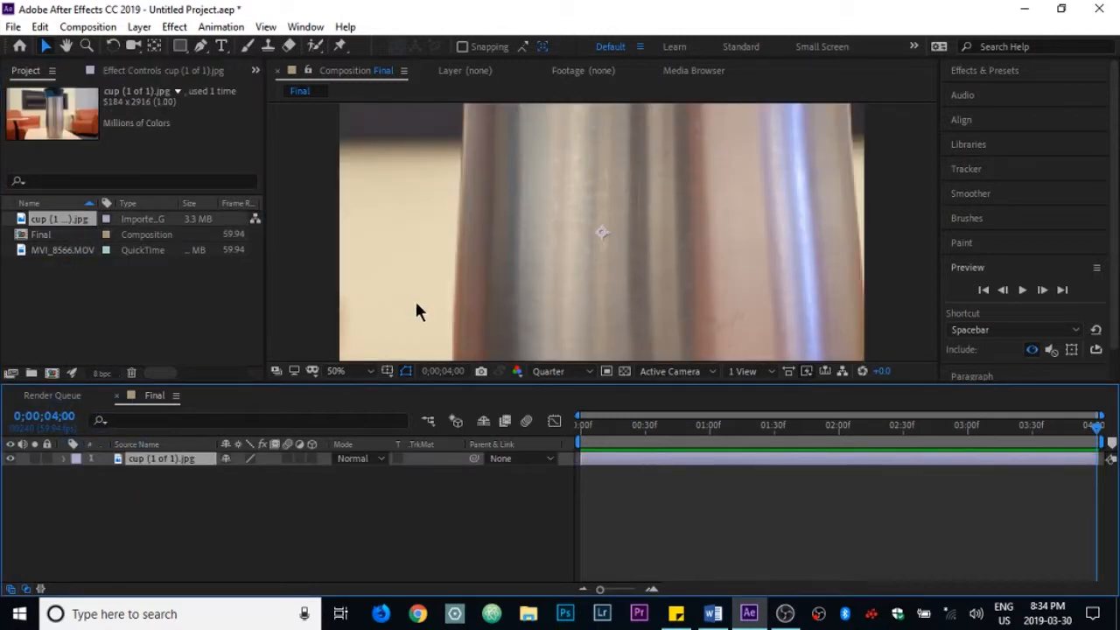
double_click(462, 250)
scroll(461, 253, "down", 4)
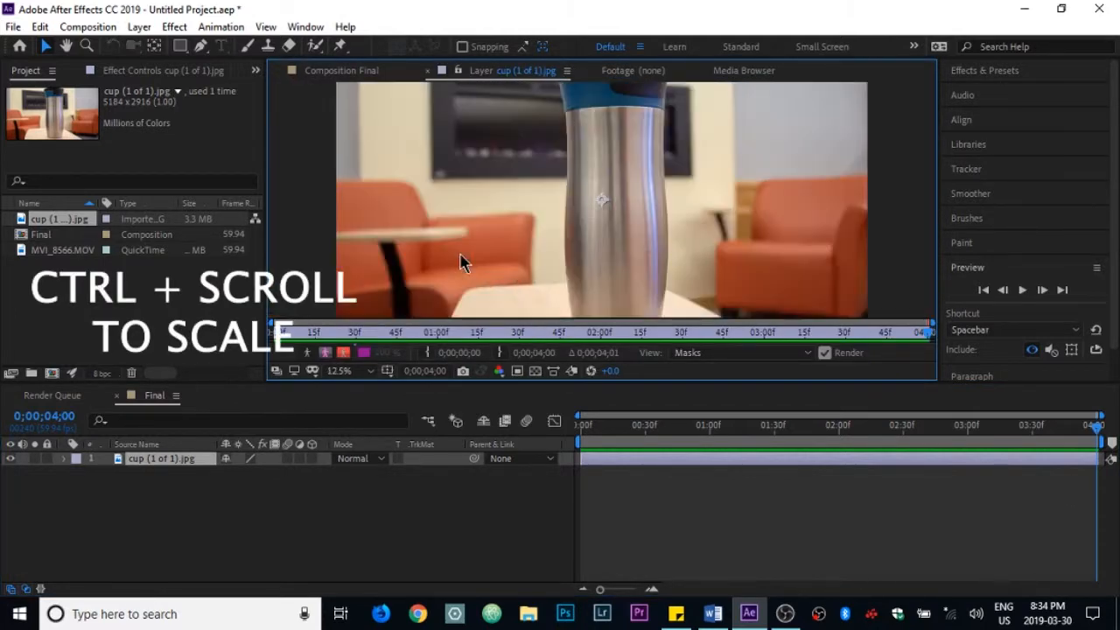
scroll(460, 260, "down", 1)
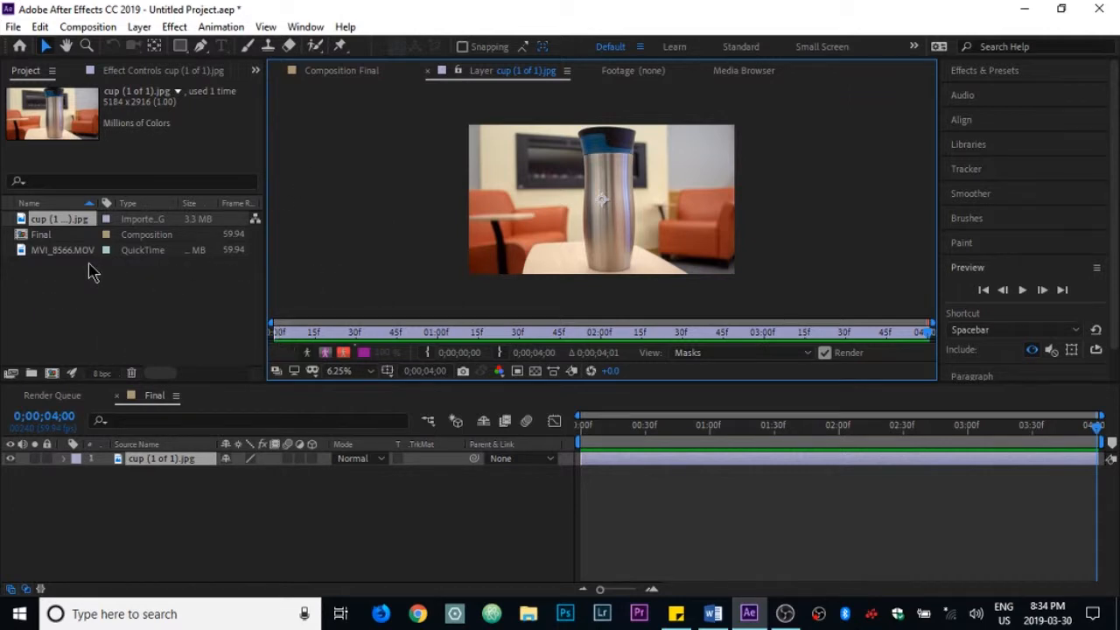
Step: Create another composition from MVI_8566.MOV and rename it as Stable
left_click_drag(80, 250, 51, 374)
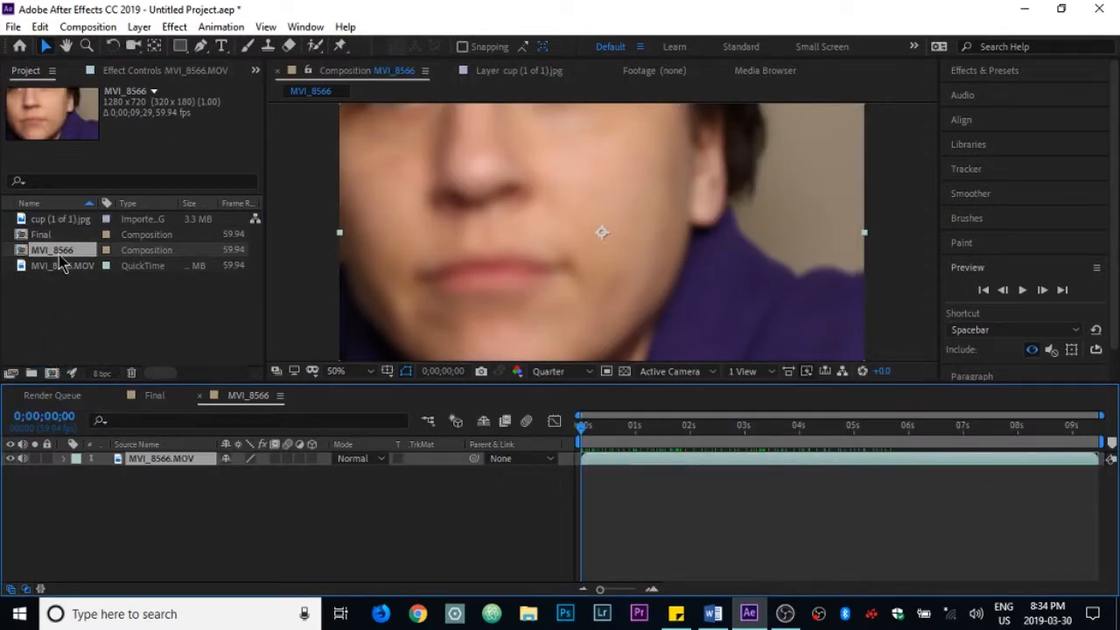
right_click(59, 256)
left_click(103, 518)
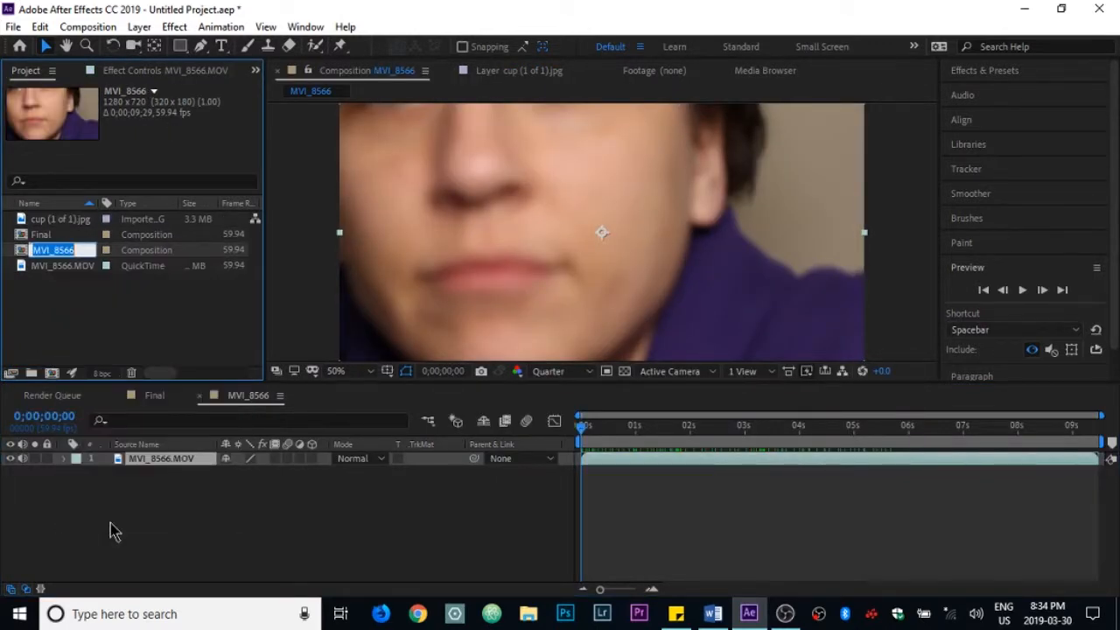
type("Stable")
key("Return")
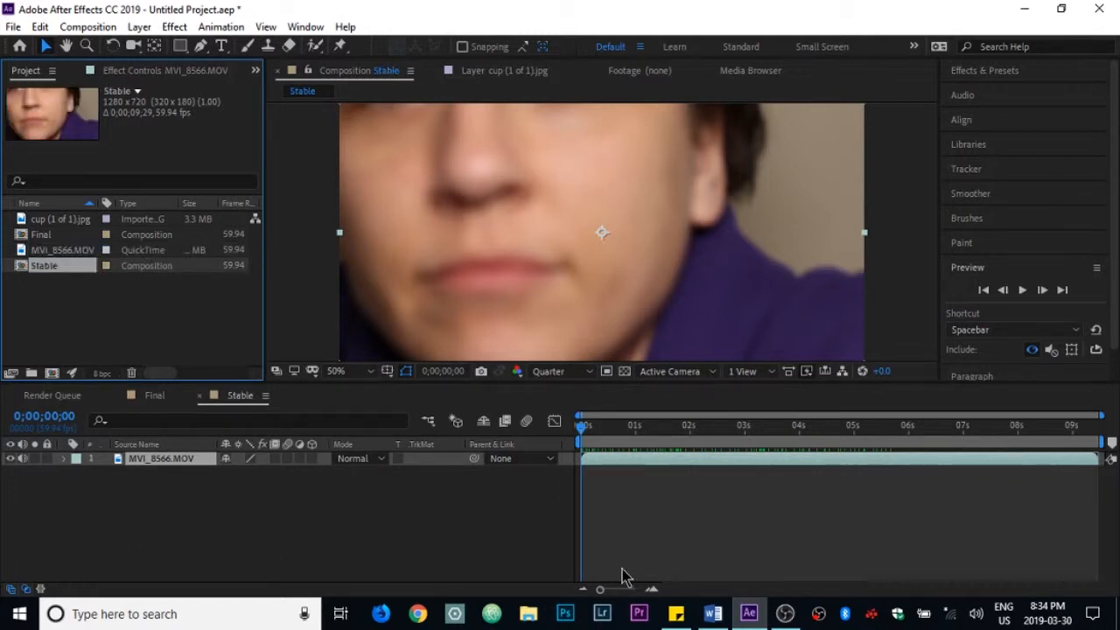
Step: Trim the clip in the Stable composition and shorten the composition to four seconds
left_click_drag(587, 468, 664, 460)
left_click_drag(725, 462, 645, 453)
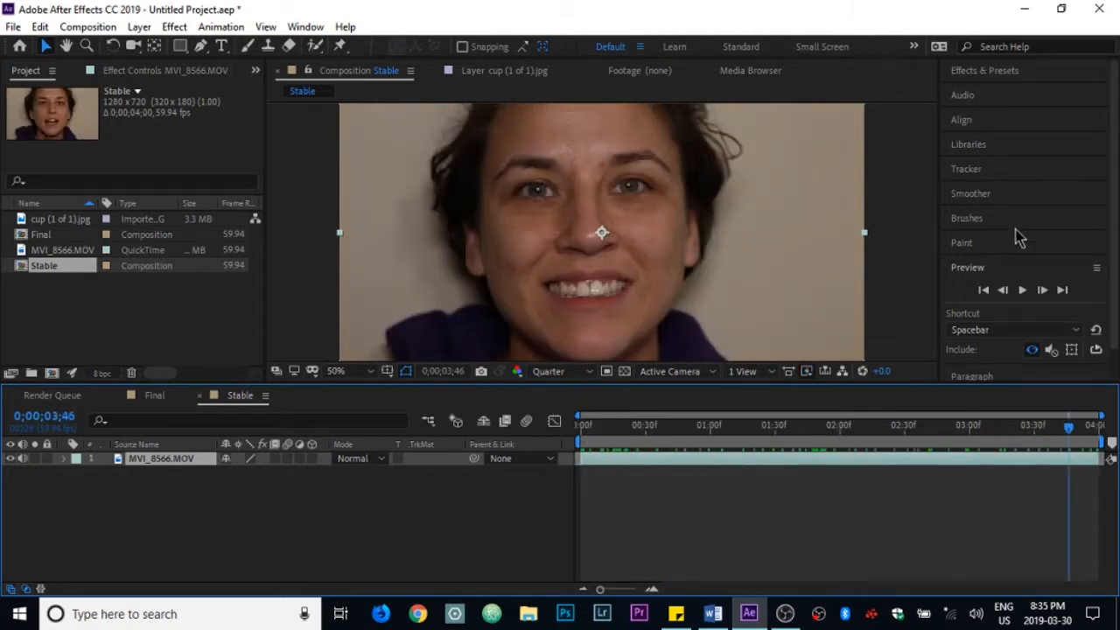
Step: Set up motion tracking on the MVI_8566.MOV layer and place Track Point 1 at the inner corner of the left-hand eye
left_click(974, 171)
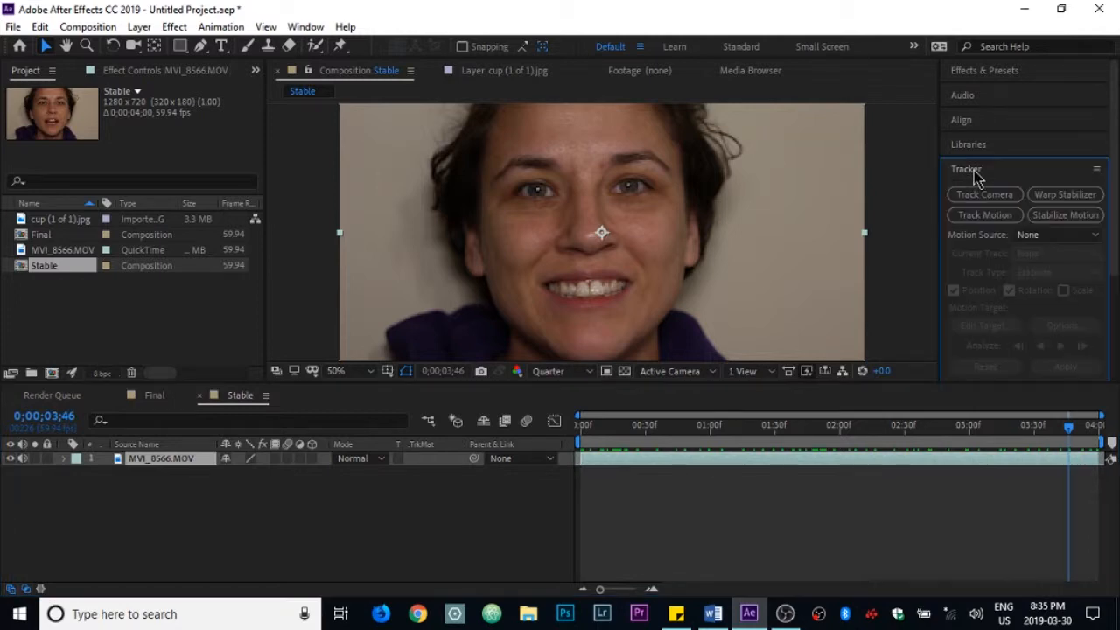
left_click(1006, 216)
scroll(598, 200, "up", 8)
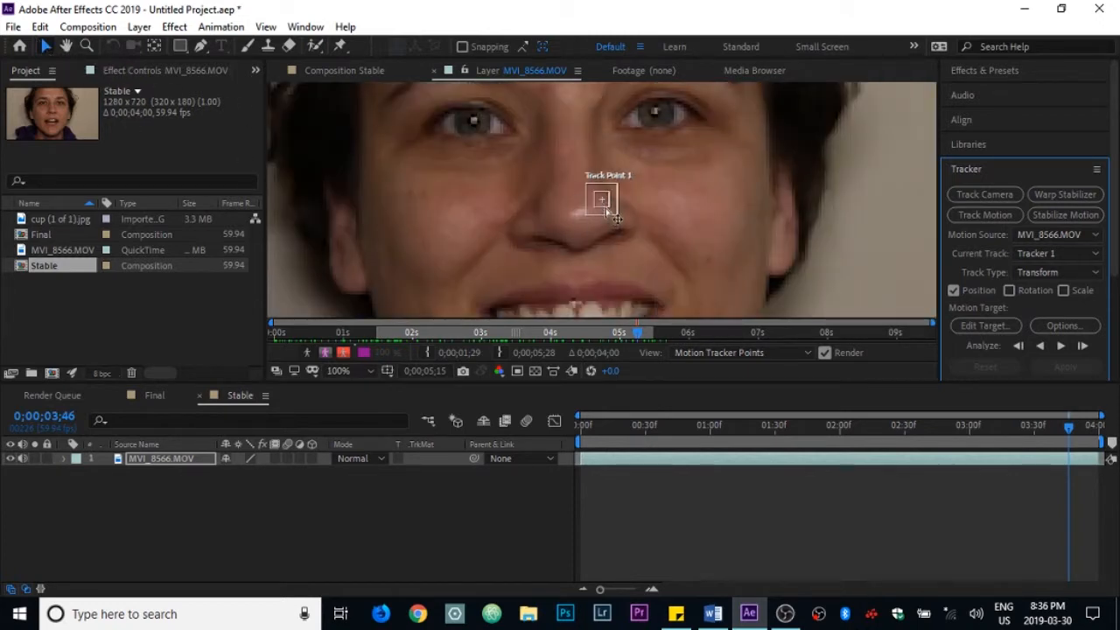
left_click(592, 210)
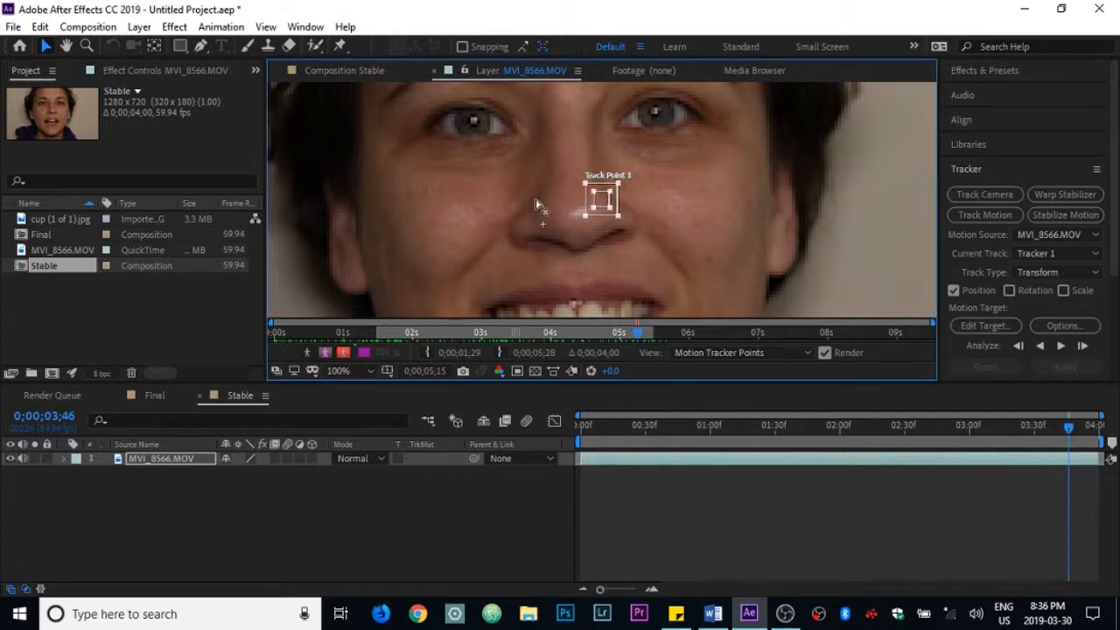
left_click(597, 201)
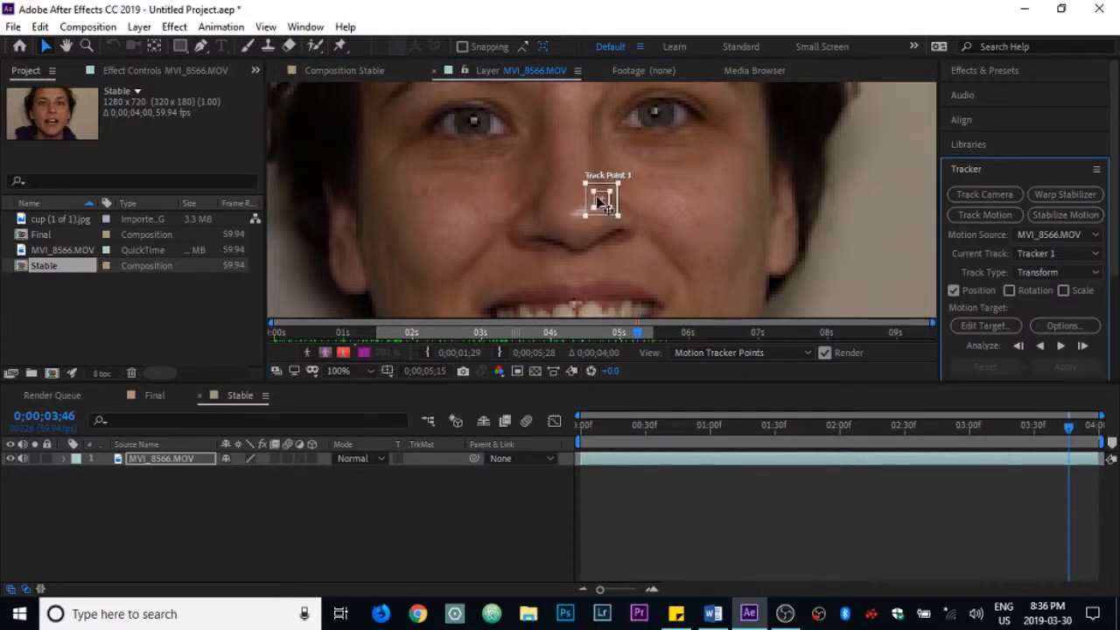
left_click_drag(601, 200, 507, 125)
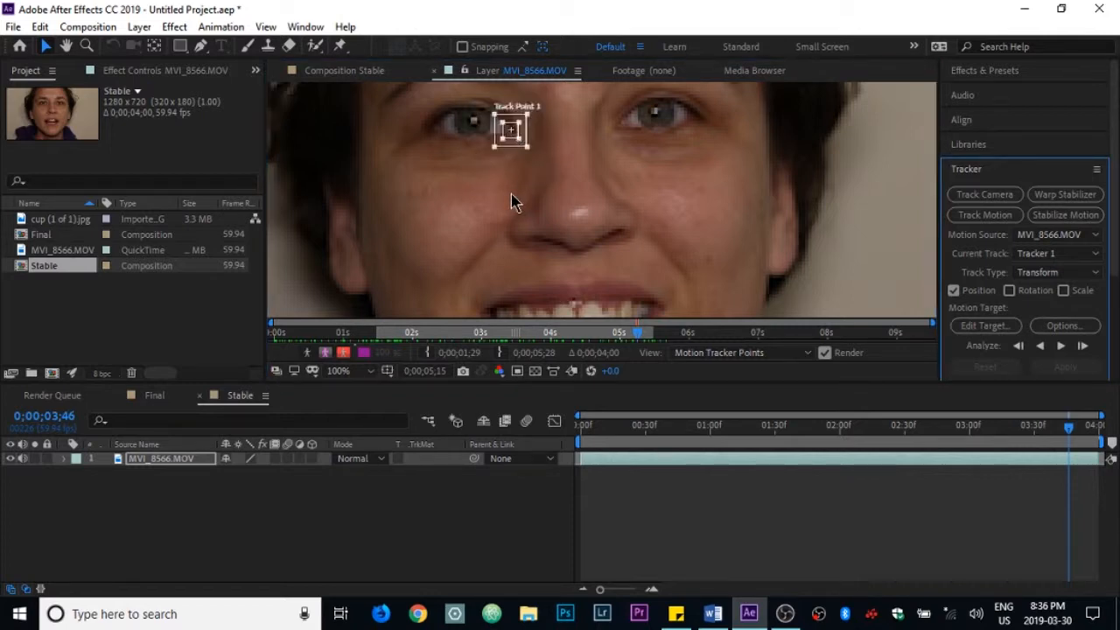
Step: Enable rotation tracking and place Track Point 2 at the inner corner of the right-hand eye
left_click(1009, 291)
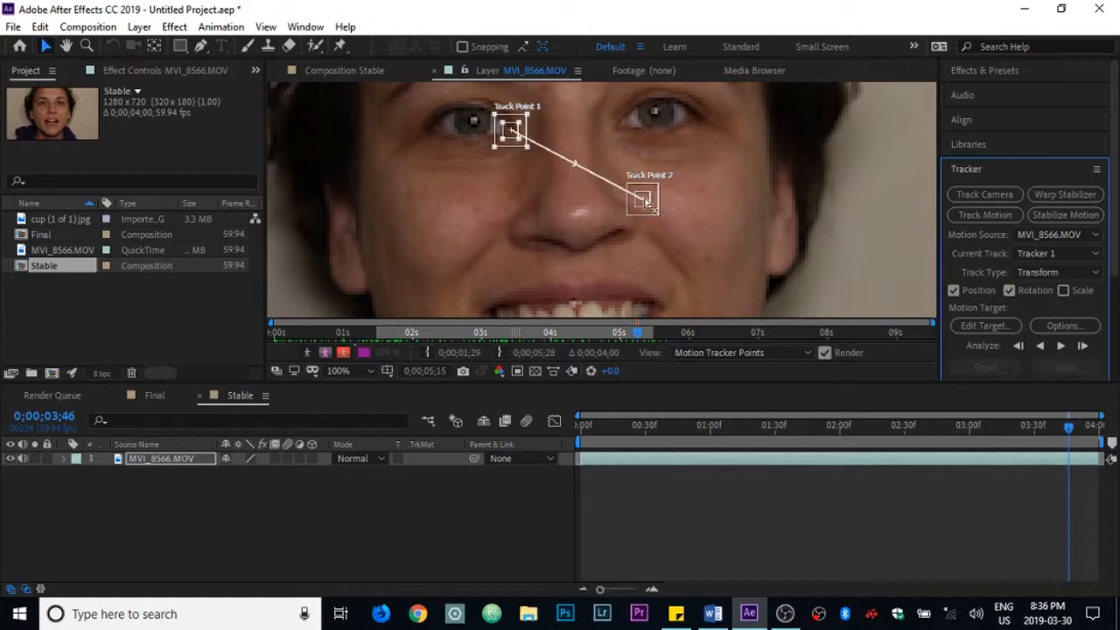
left_click_drag(648, 201, 625, 128)
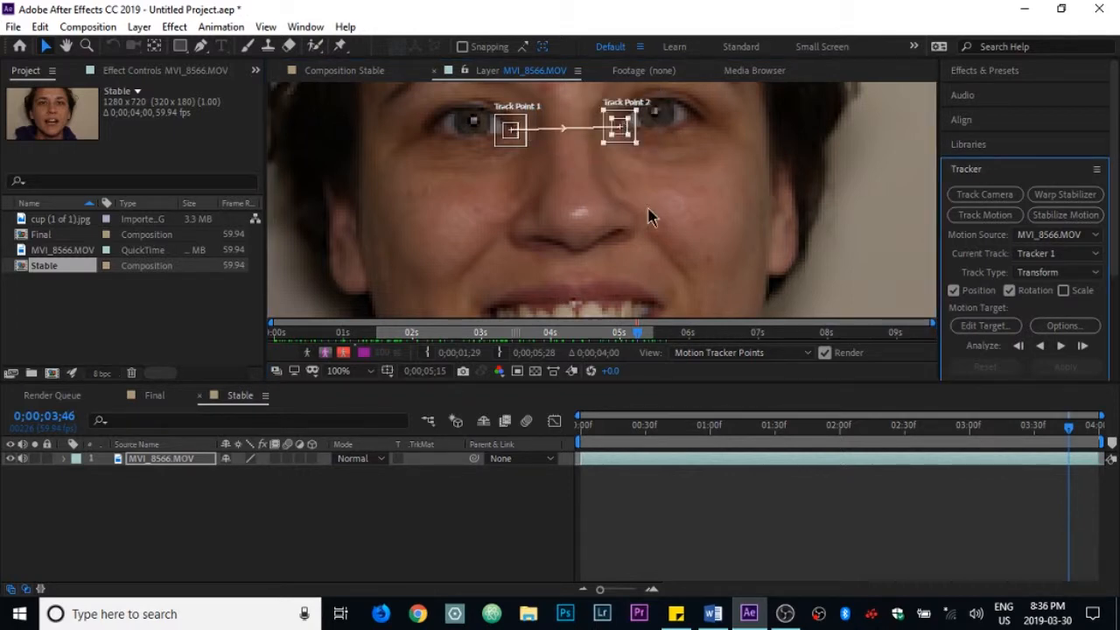
Step: Set the track type to Stabilize with rotation enabled and analyze the motion forward from 0;00;03;46 to the clip's end
left_click(1046, 274)
left_click(1016, 289)
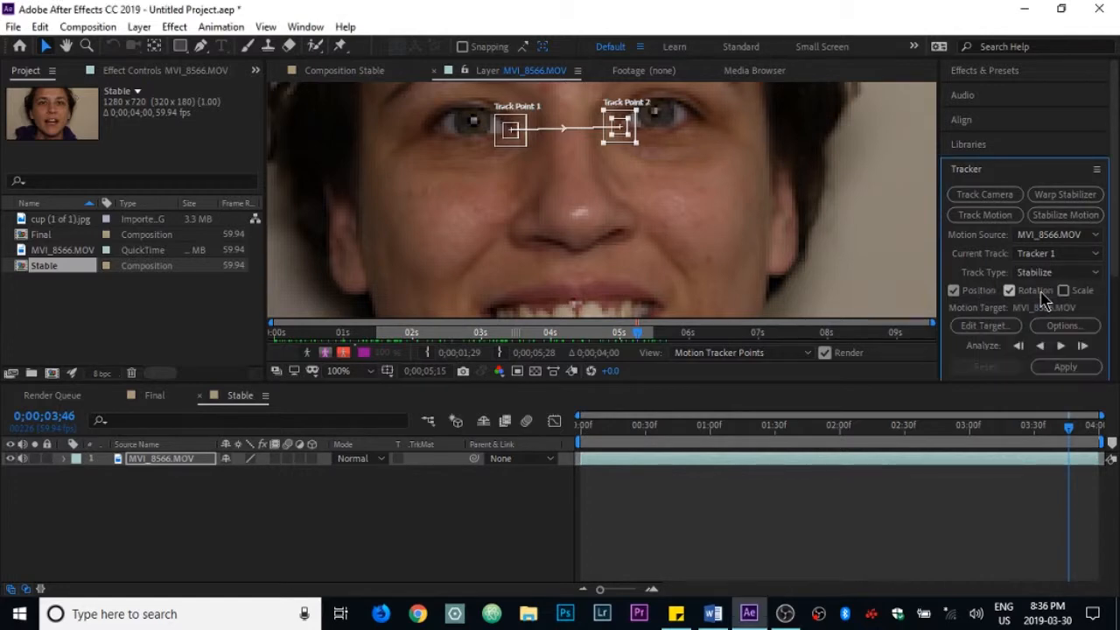
left_click(1061, 348)
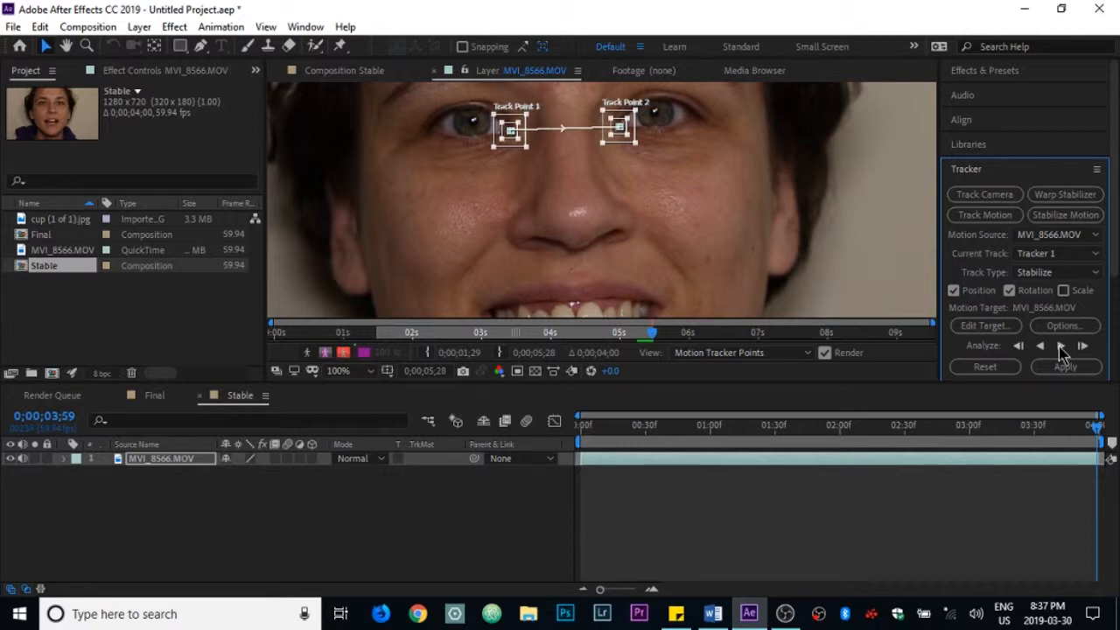
Step: Analyze the motion forward from the start of the Stable composition and stop at 0;00;00;35
left_click_drag(1097, 429, 543, 417)
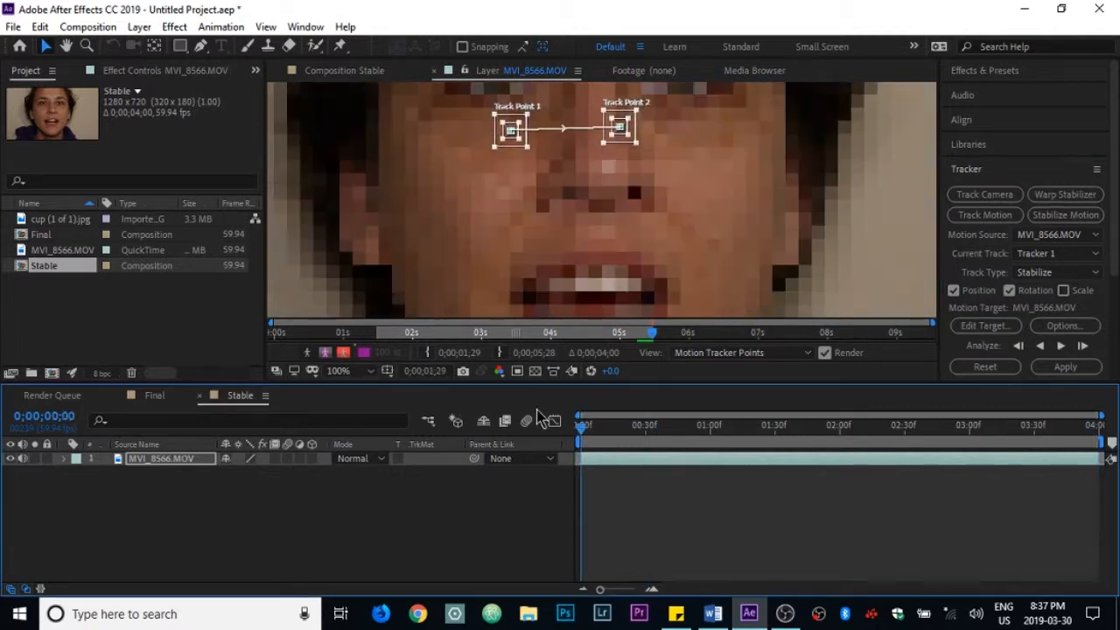
left_click(1060, 350)
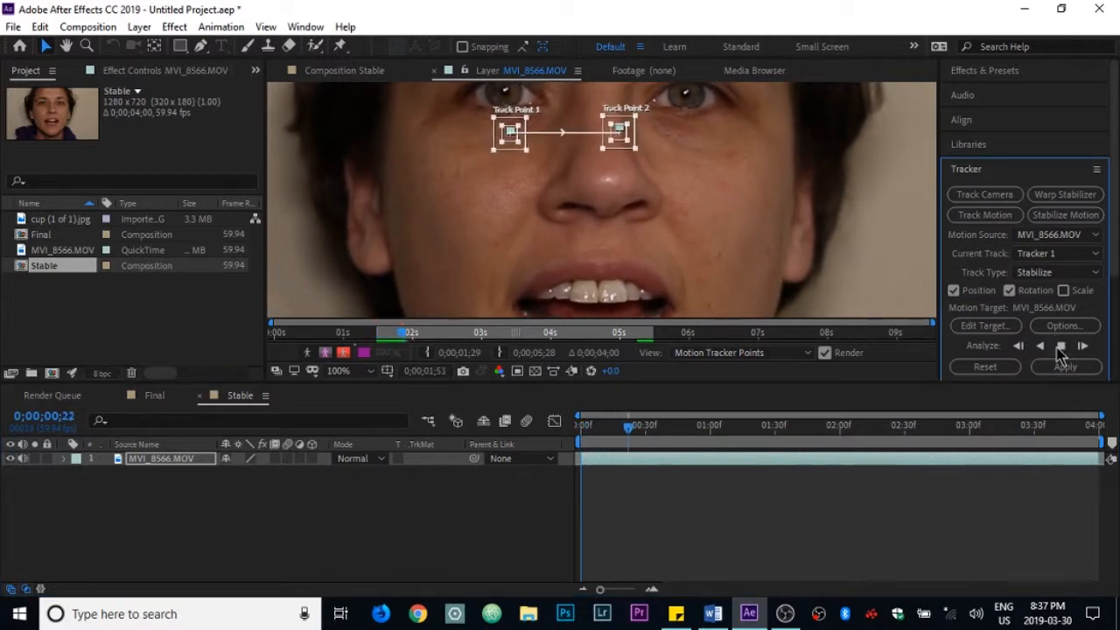
left_click(1060, 349)
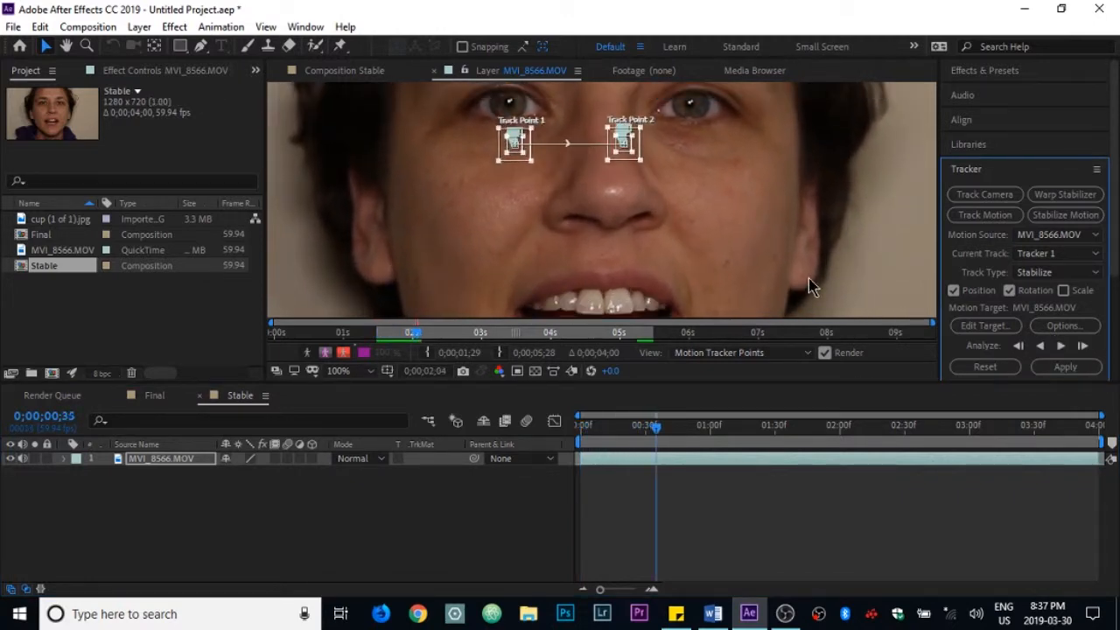
Step: Return to the start of the Stable composition and move Track Points 1 and 2 onto the inner corners of the left-hand and right-hand eyes
left_click_drag(1071, 429, 538, 440)
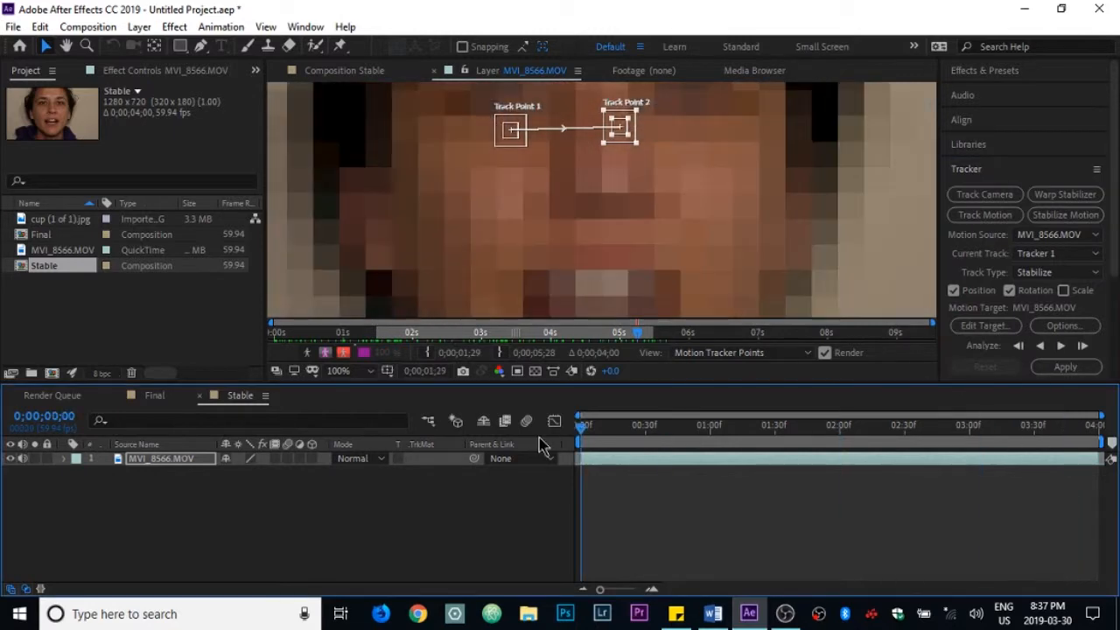
left_click(752, 287)
left_click(67, 47)
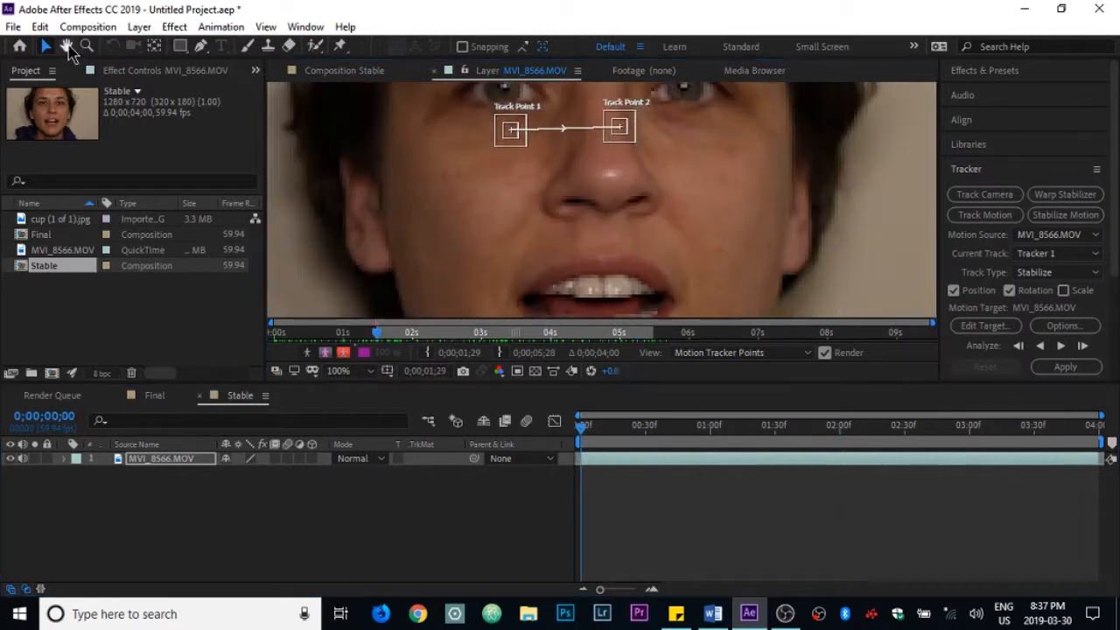
left_click_drag(445, 212, 426, 312)
key("v")
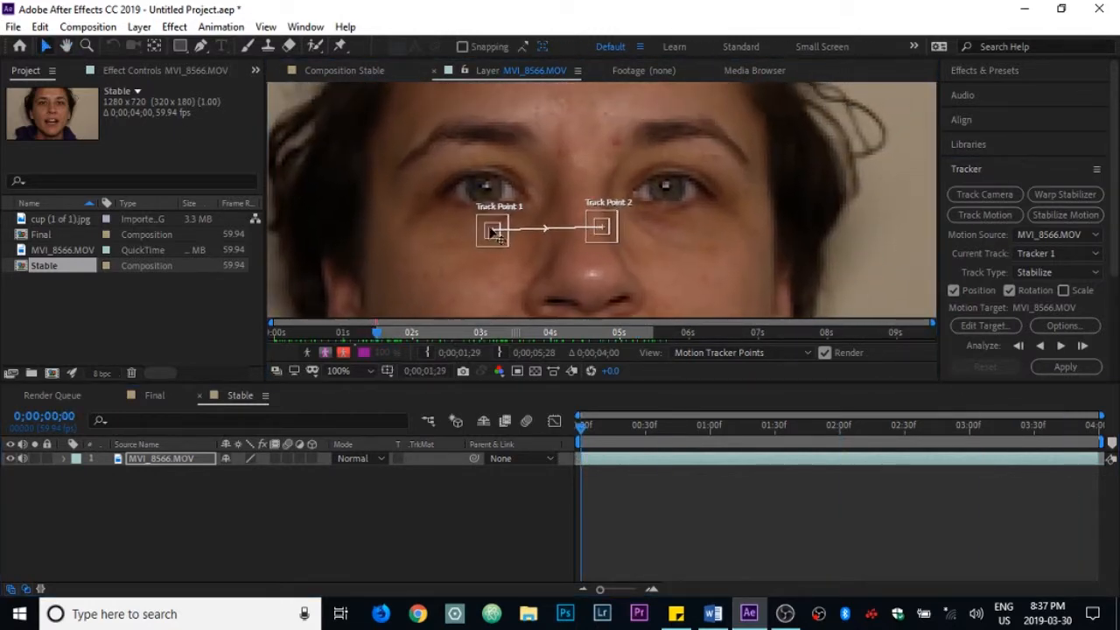
left_click_drag(495, 232, 524, 197)
left_click(610, 229)
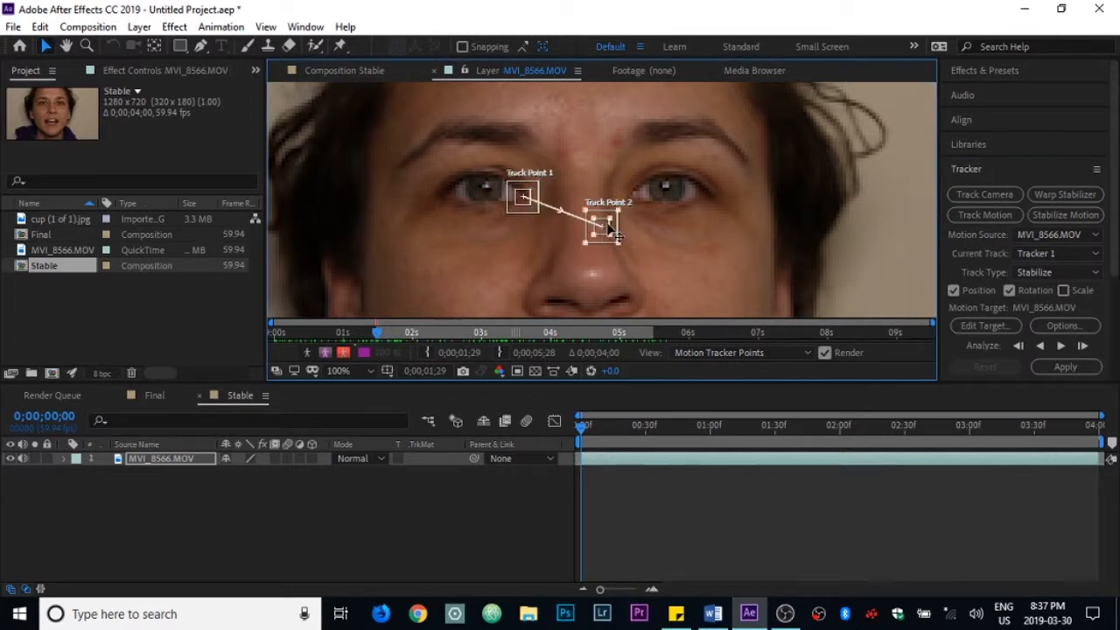
left_click_drag(610, 229, 629, 196)
Step: Analyze the motion forward to the clip's end and apply the stabilization in the X and Y dimensions
left_click(1066, 370)
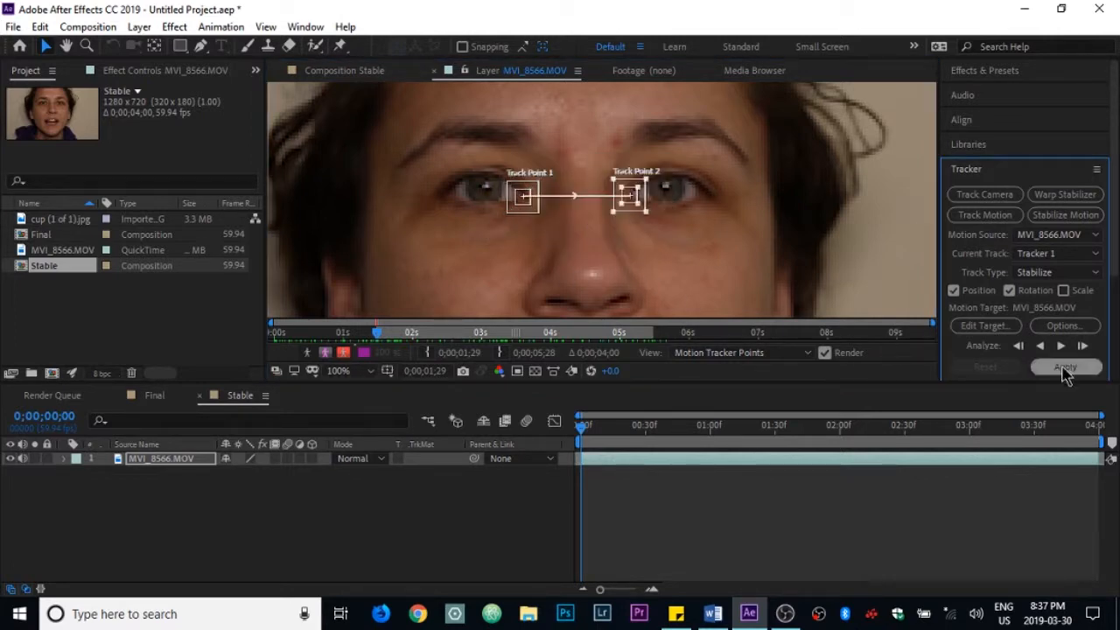
left_click(1060, 345)
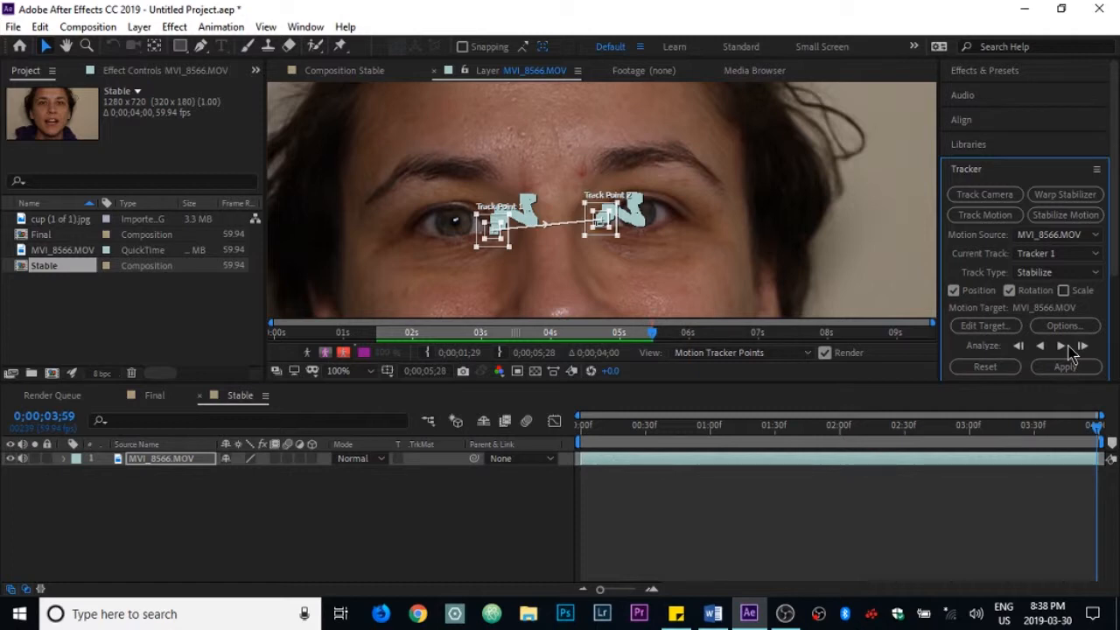
left_click(1071, 369)
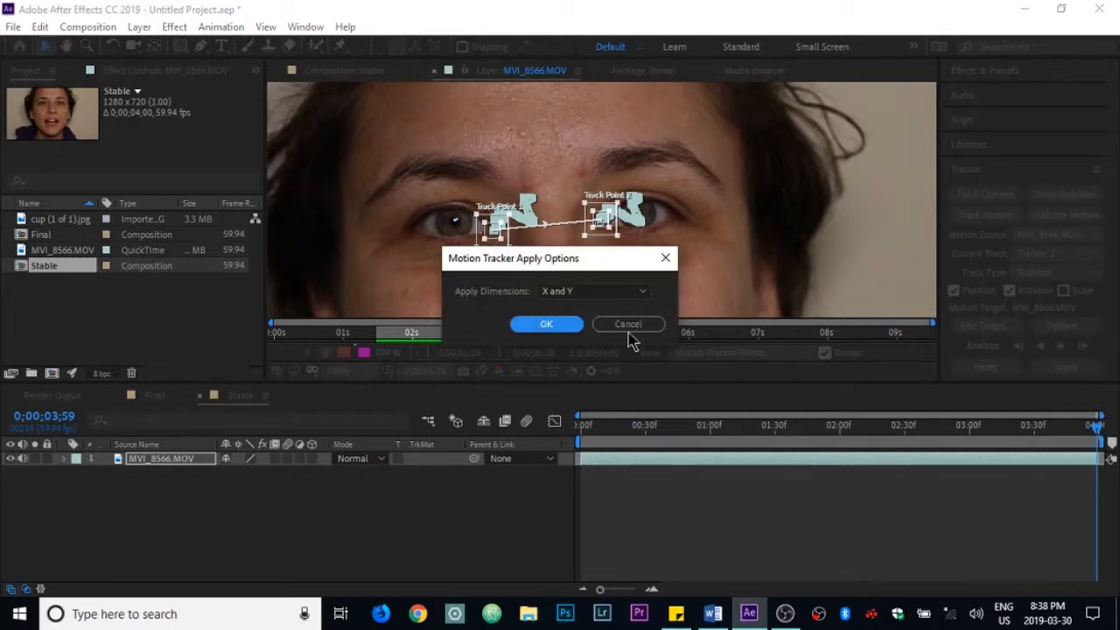
left_click(559, 322)
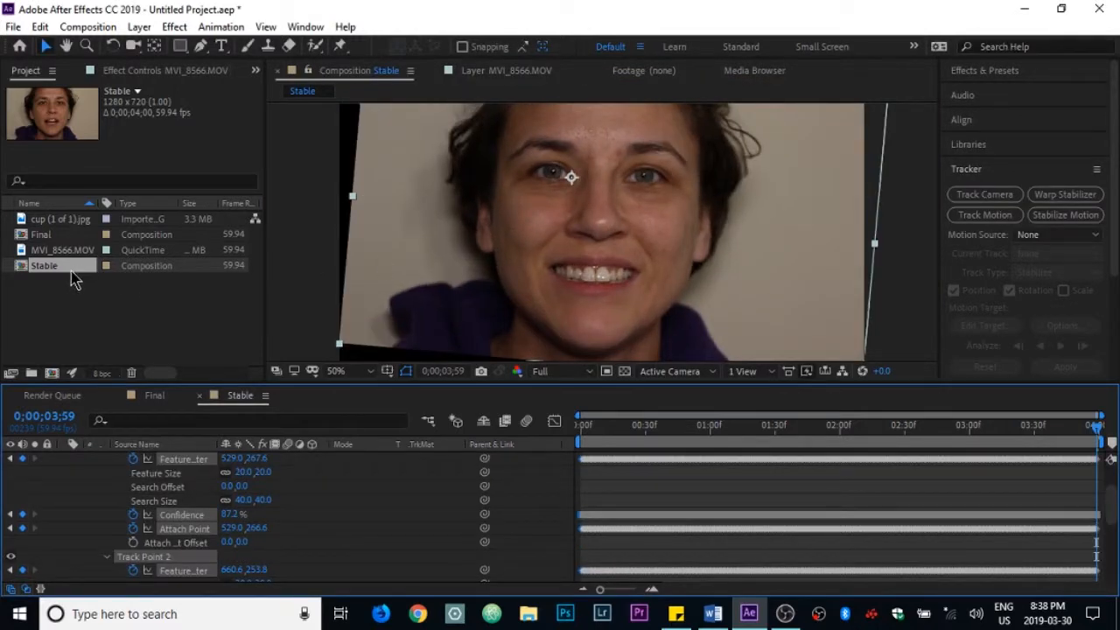
Step: Create a new composition from the Stable composition and rename it Mask
left_click_drag(71, 271, 52, 372)
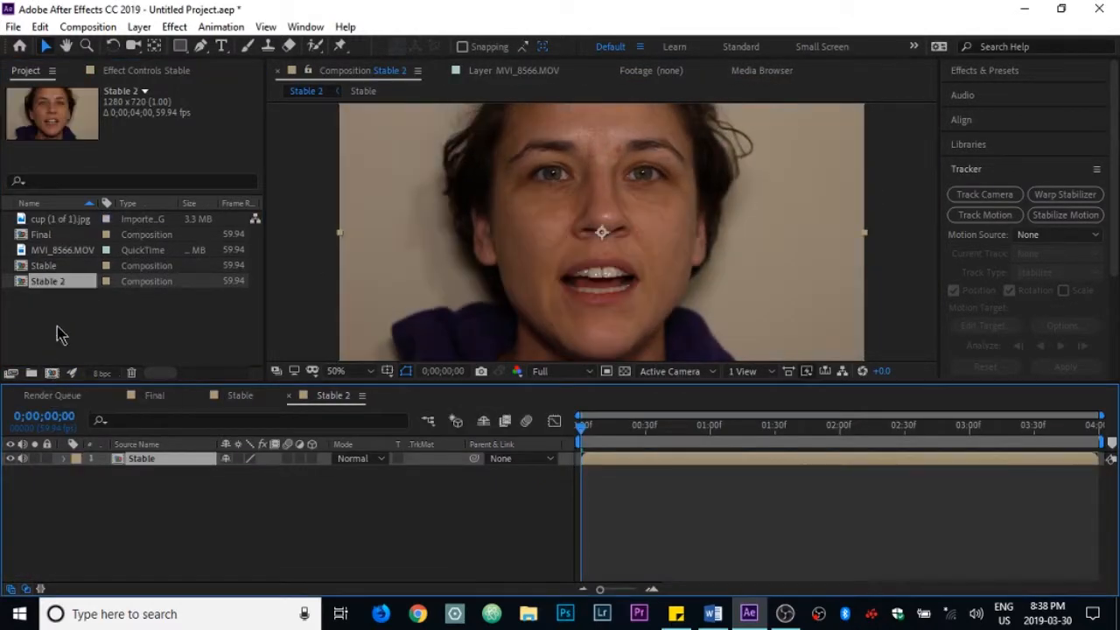
right_click(63, 293)
left_click(160, 547)
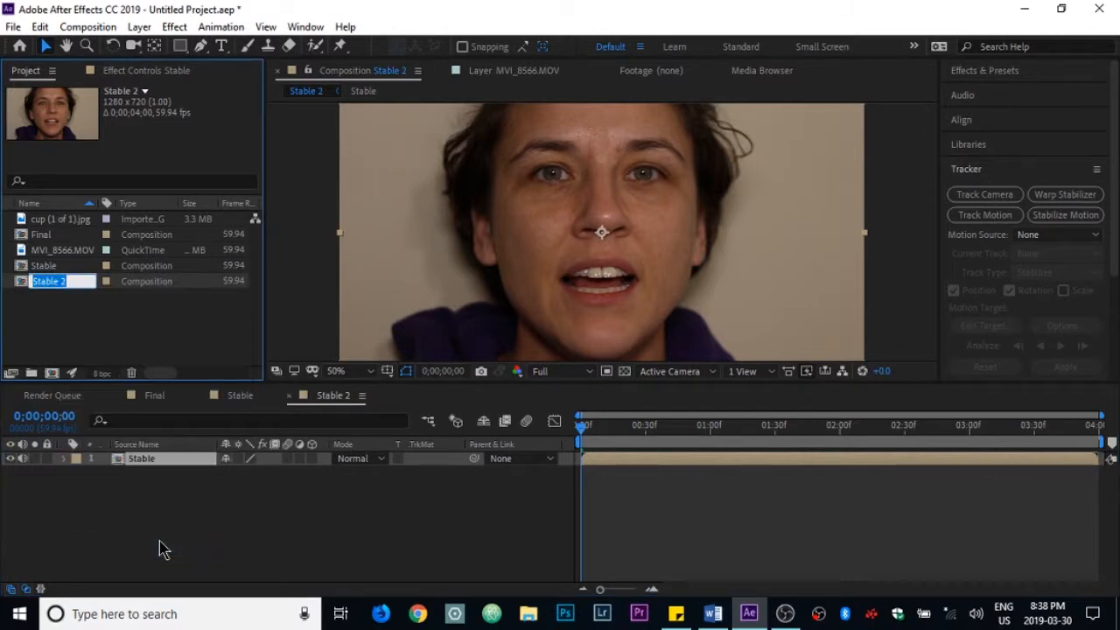
type("Mask")
key("Return")
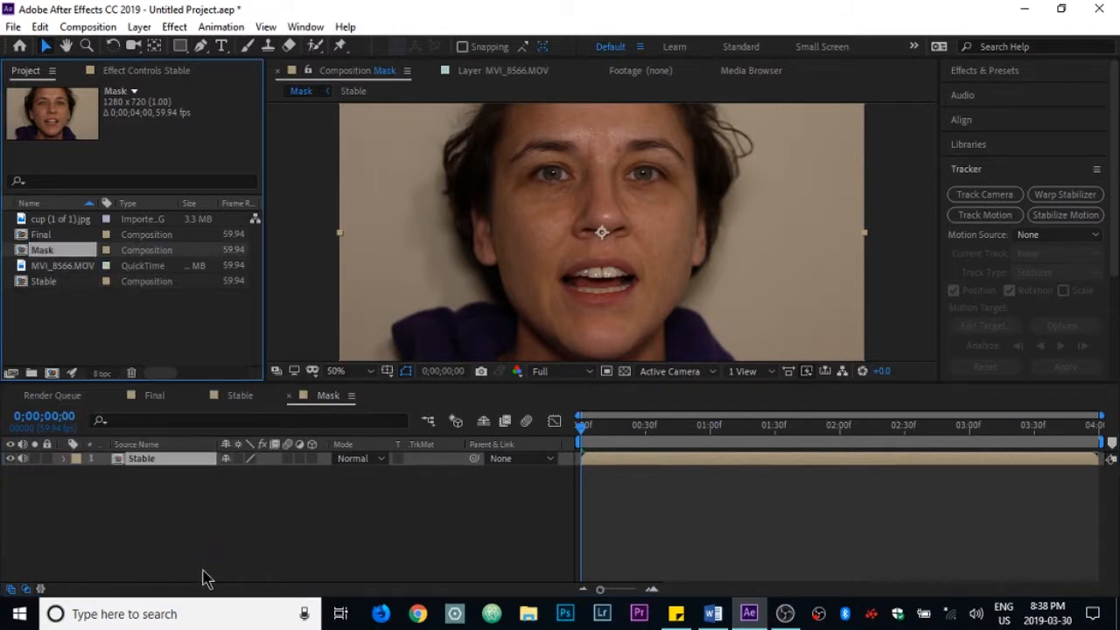
Step: Duplicate the Stable layer twice in the Mask composition and rename the topmost layer Left
left_click(163, 470)
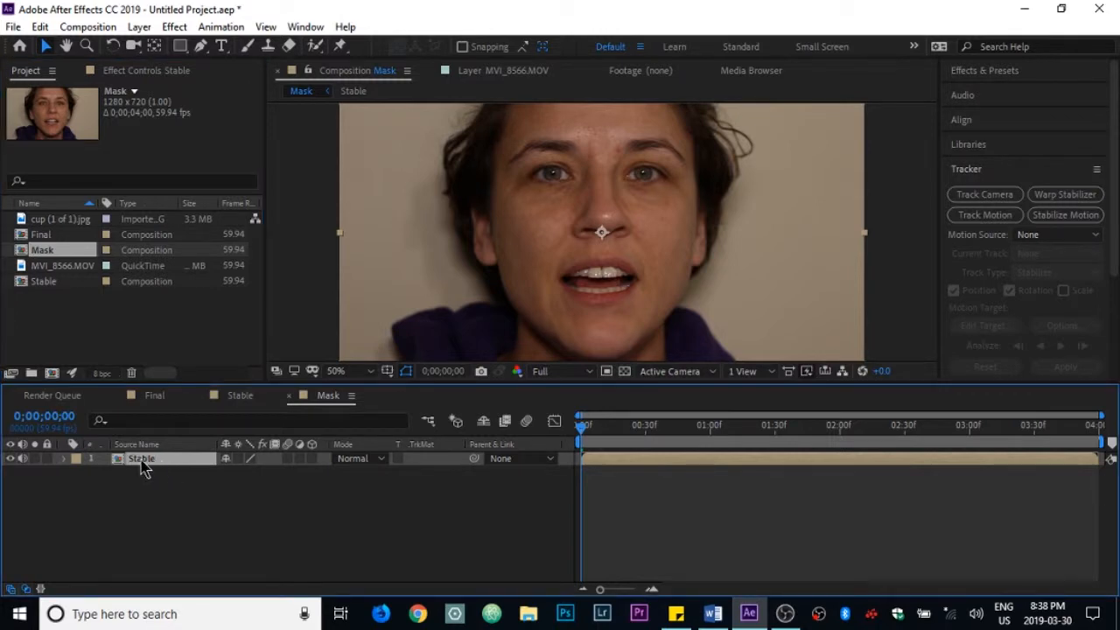
key("ctrl+d")
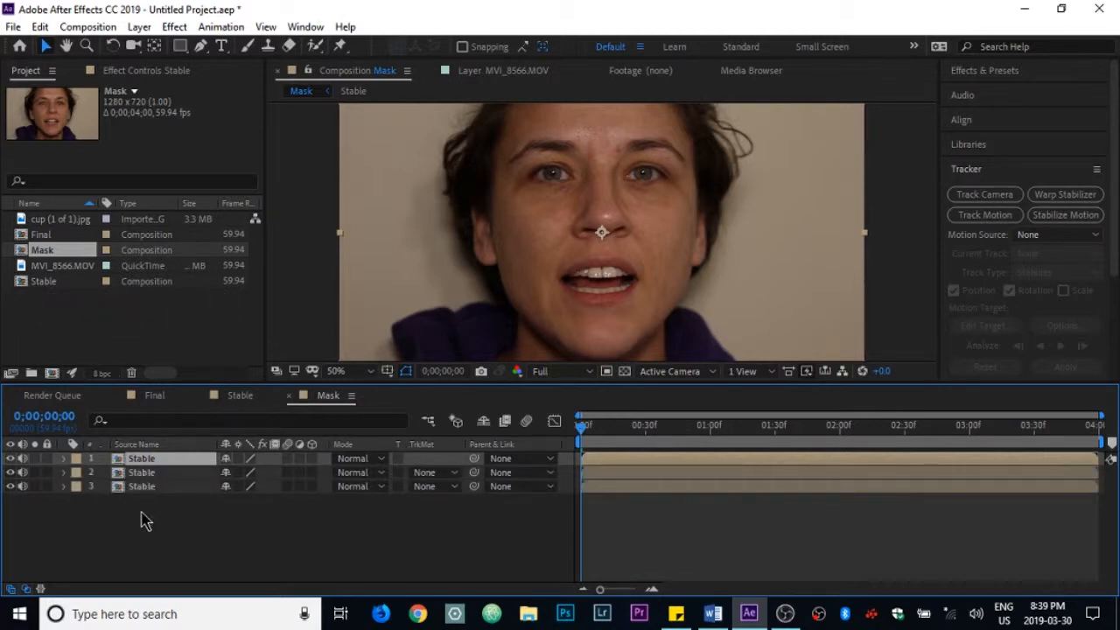
right_click(151, 459)
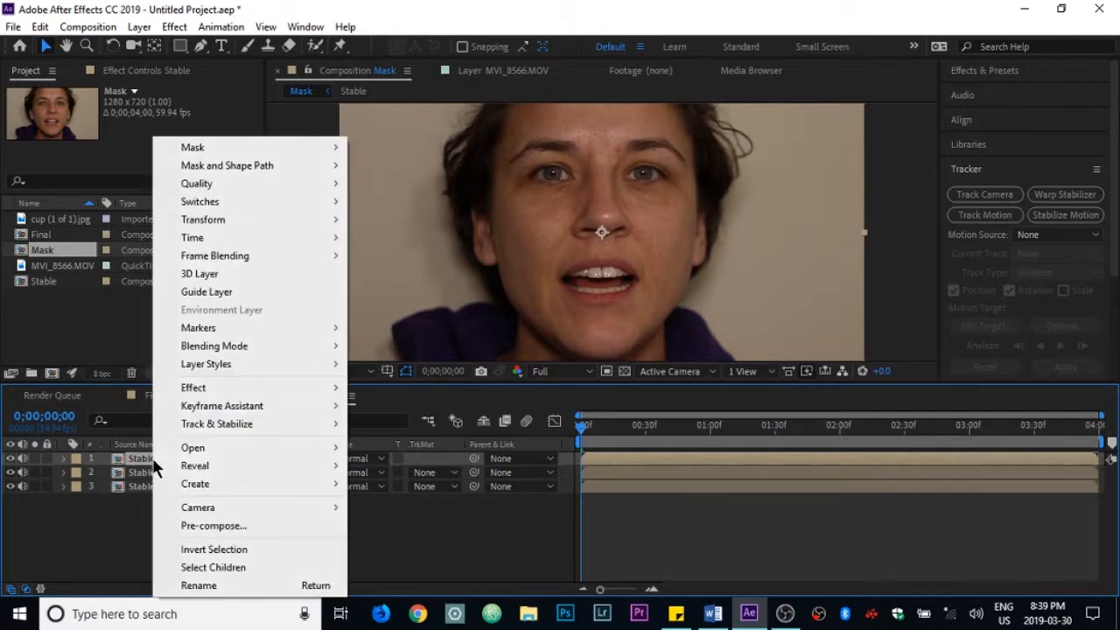
left_click(184, 586)
type("Le")
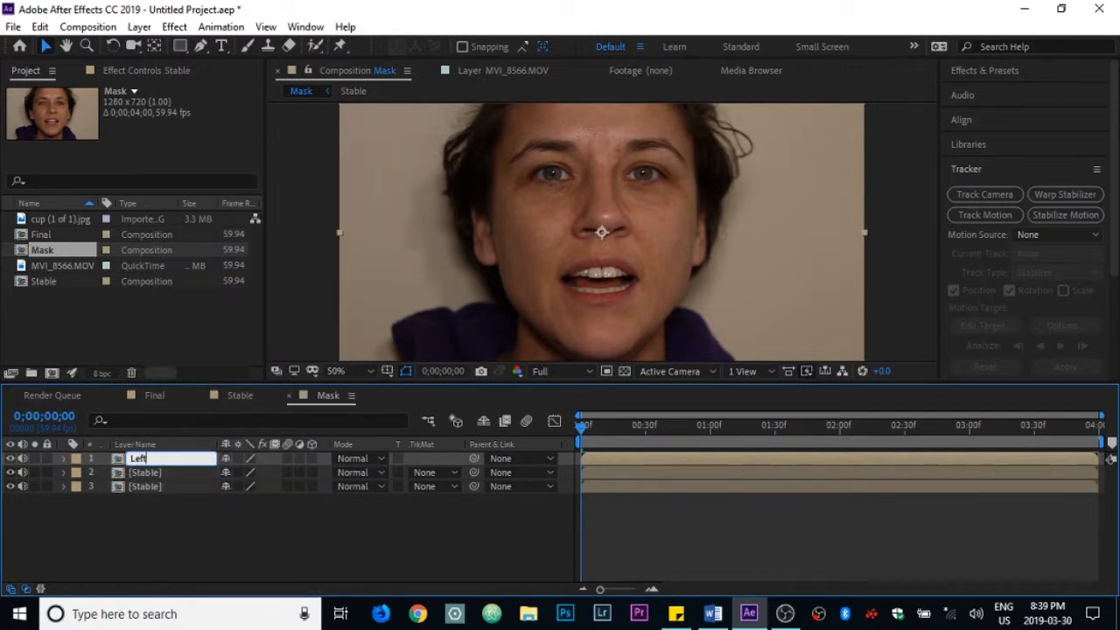
type("ft")
key("Return")
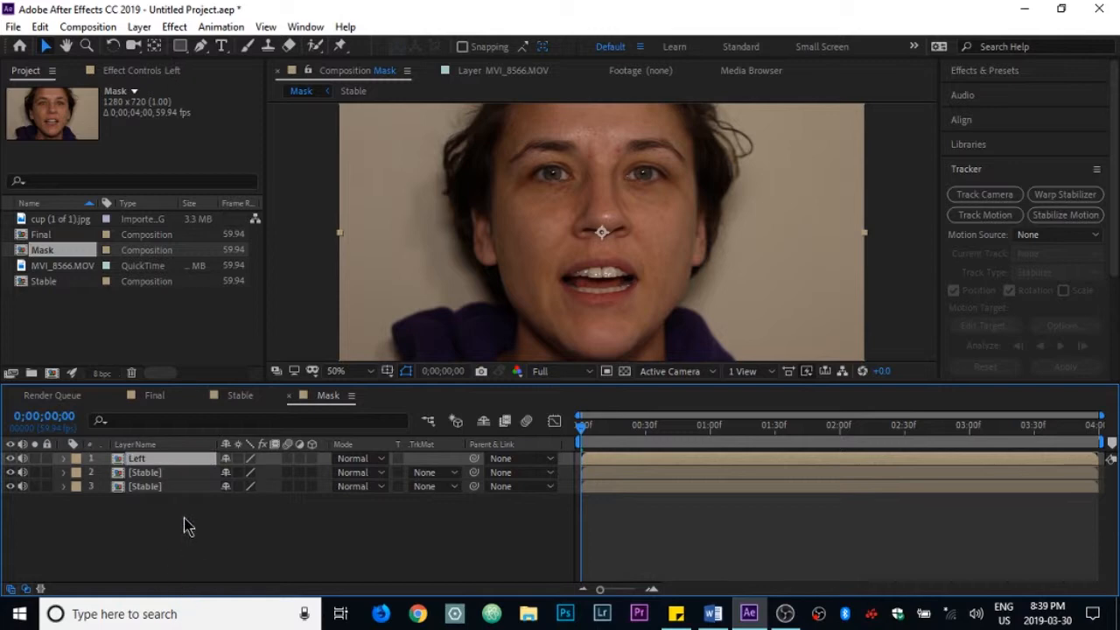
Step: Rename the second layer Right and the third layer Mouth
right_click(162, 477)
left_click(208, 460)
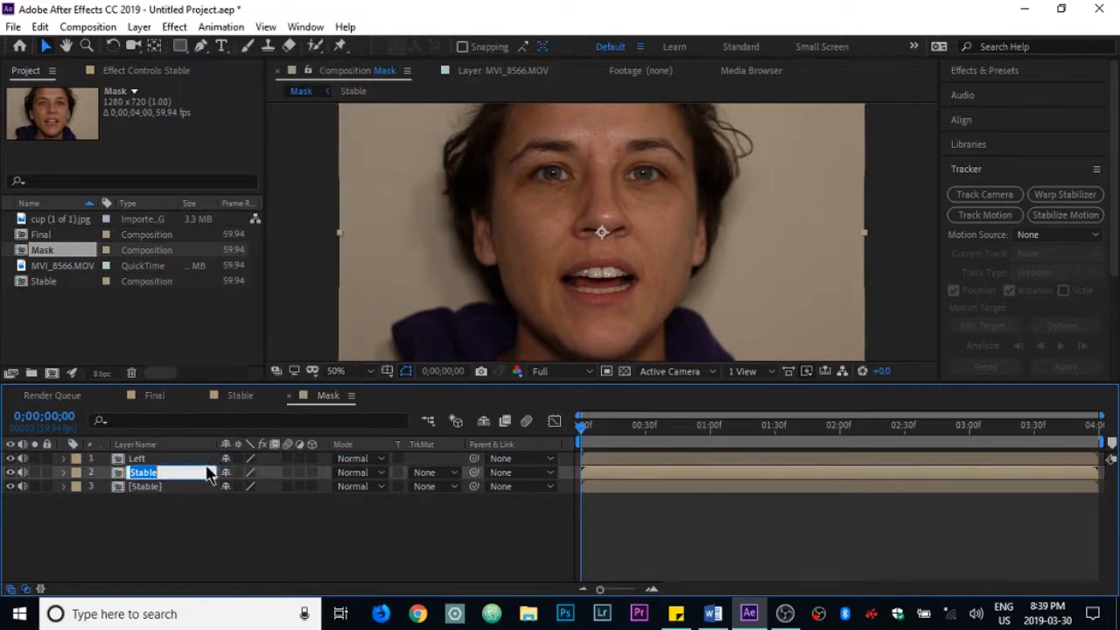
type("Right")
key("Return")
right_click(145, 487)
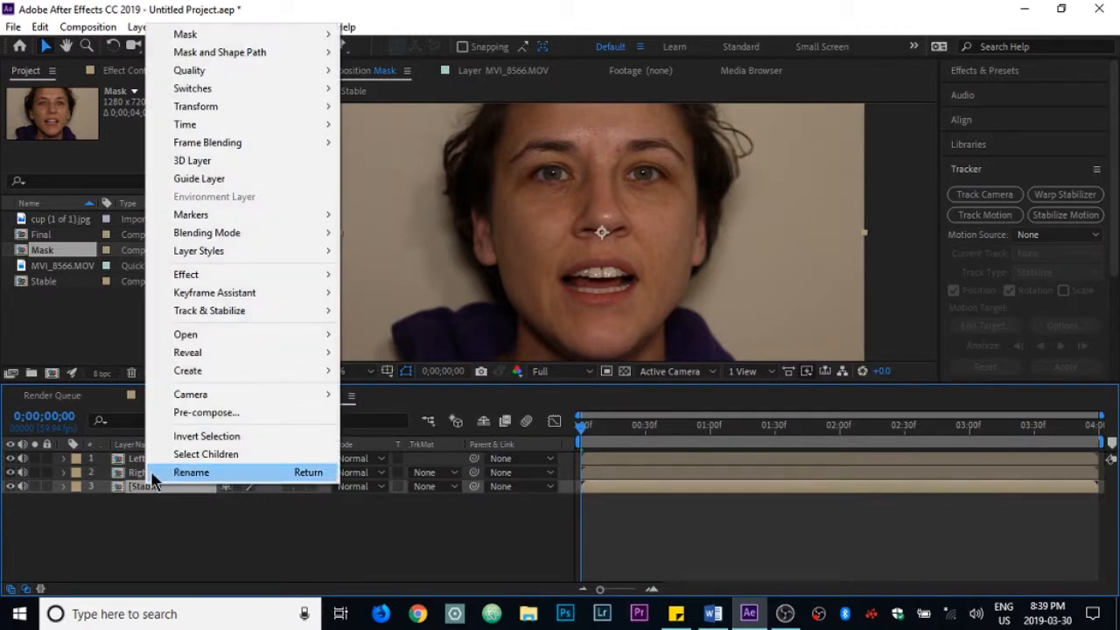
left_click(153, 471)
type("M")
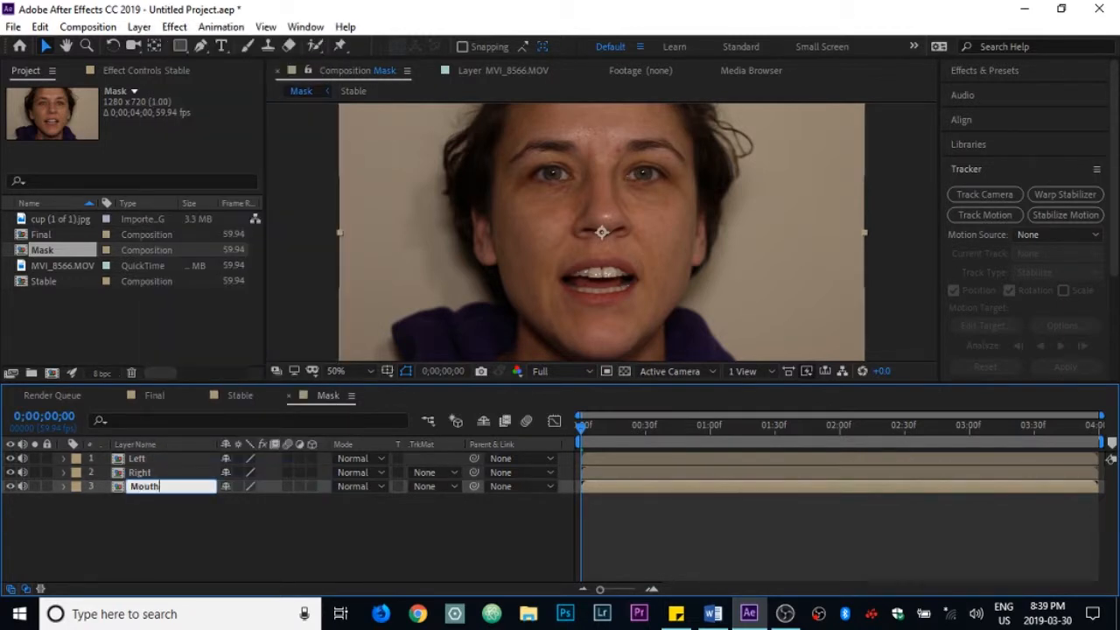
type("outh")
key("Return")
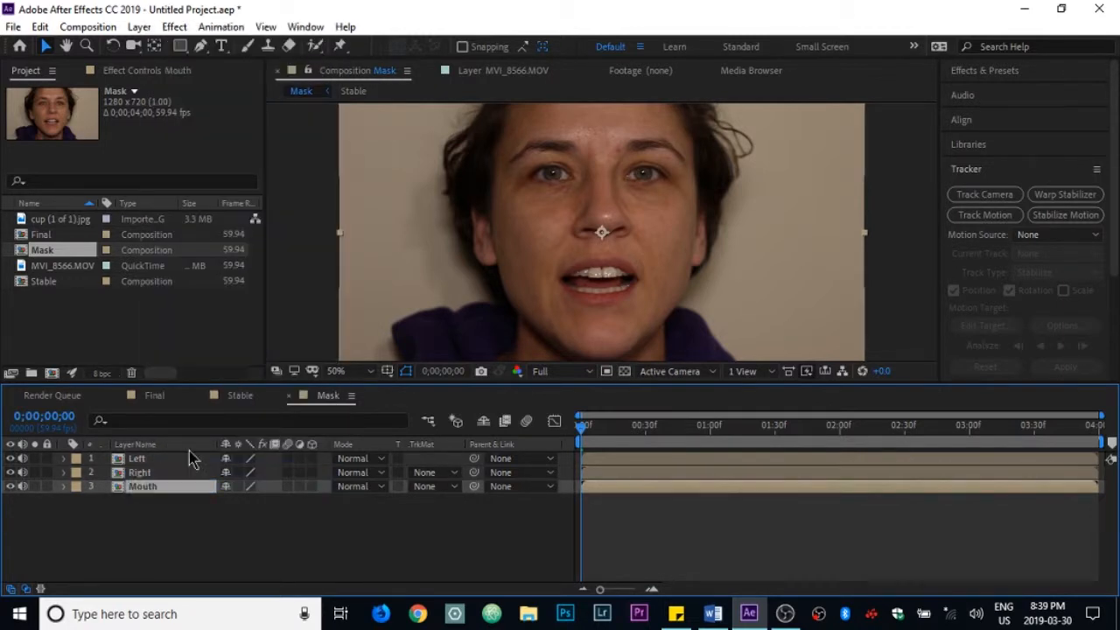
Step: Solo the Left layer and draw a closed Pen tool mask around the left-hand eye
left_click(35, 459)
left_click(141, 462)
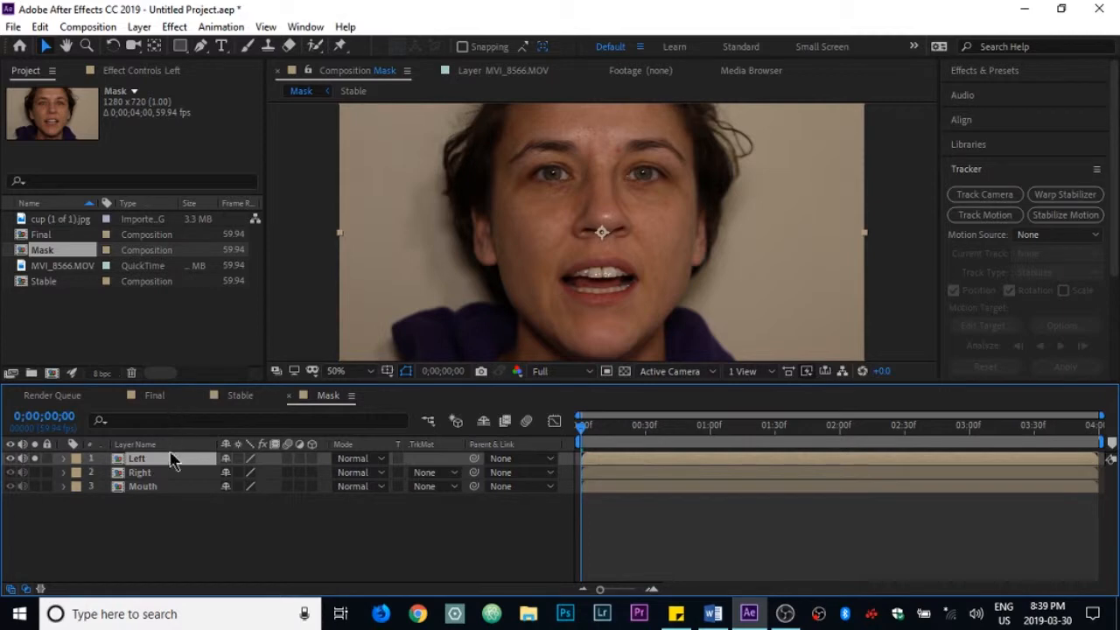
left_click(200, 47)
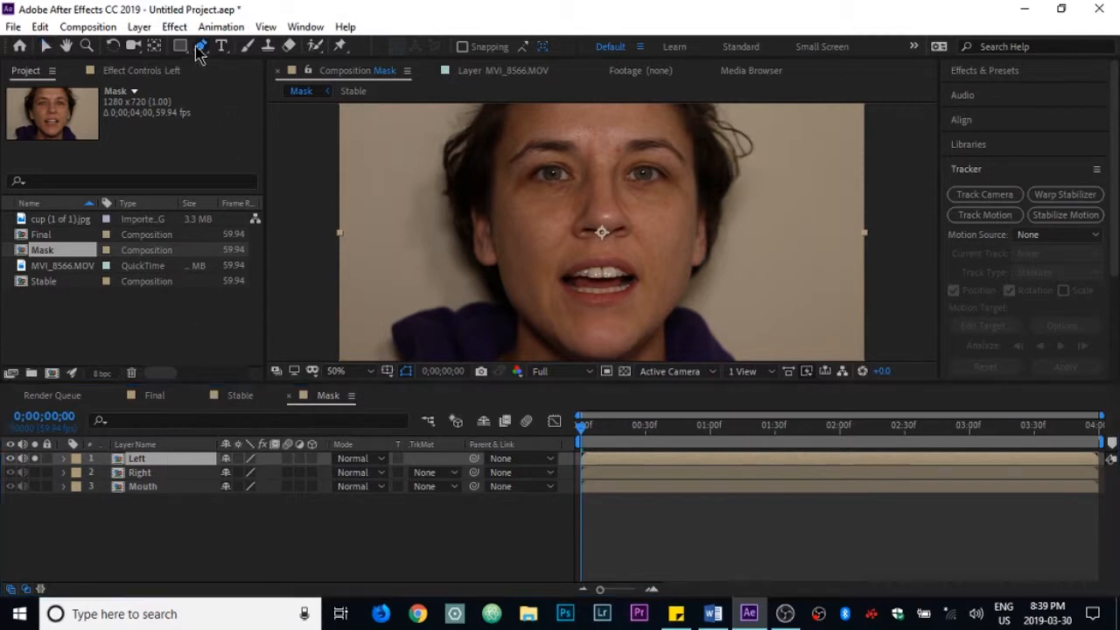
left_click(514, 178)
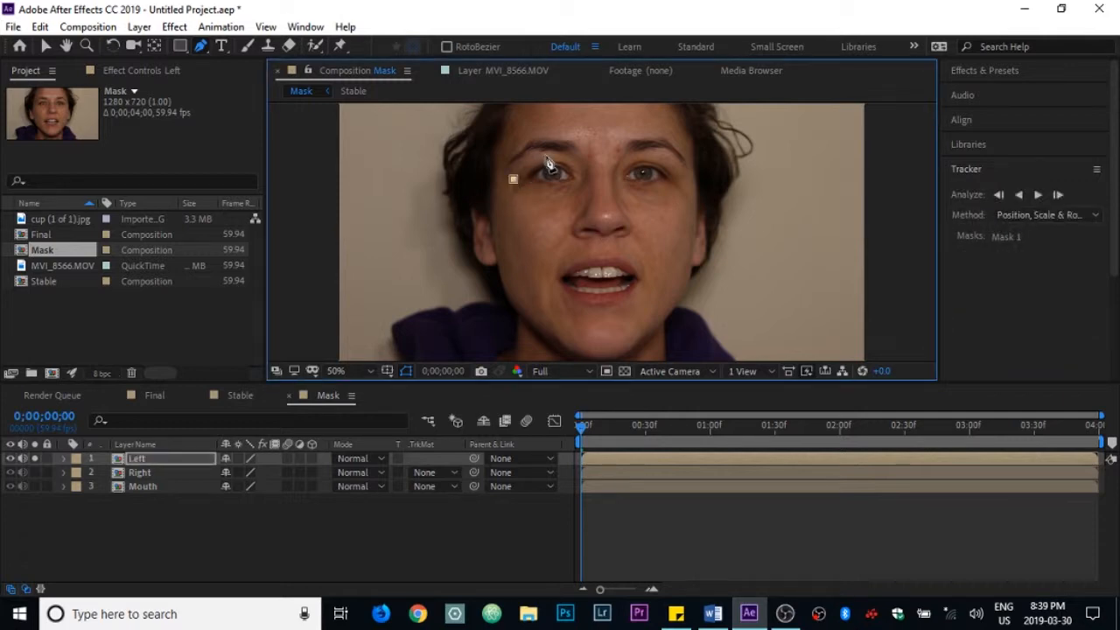
left_click_drag(551, 159, 564, 159)
left_click(586, 179)
left_click_drag(585, 189, 529, 201)
left_click(514, 182)
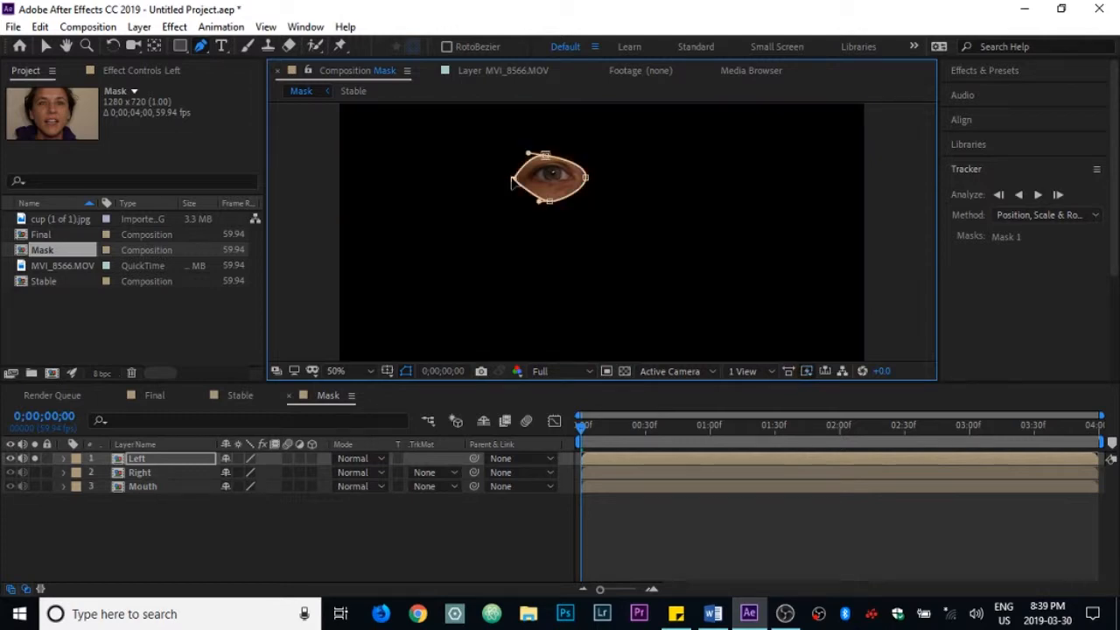
Step: Solo the Right layer and draw a closed Pen tool mask around the right-hand eye
left_click(35, 473)
left_click(136, 473)
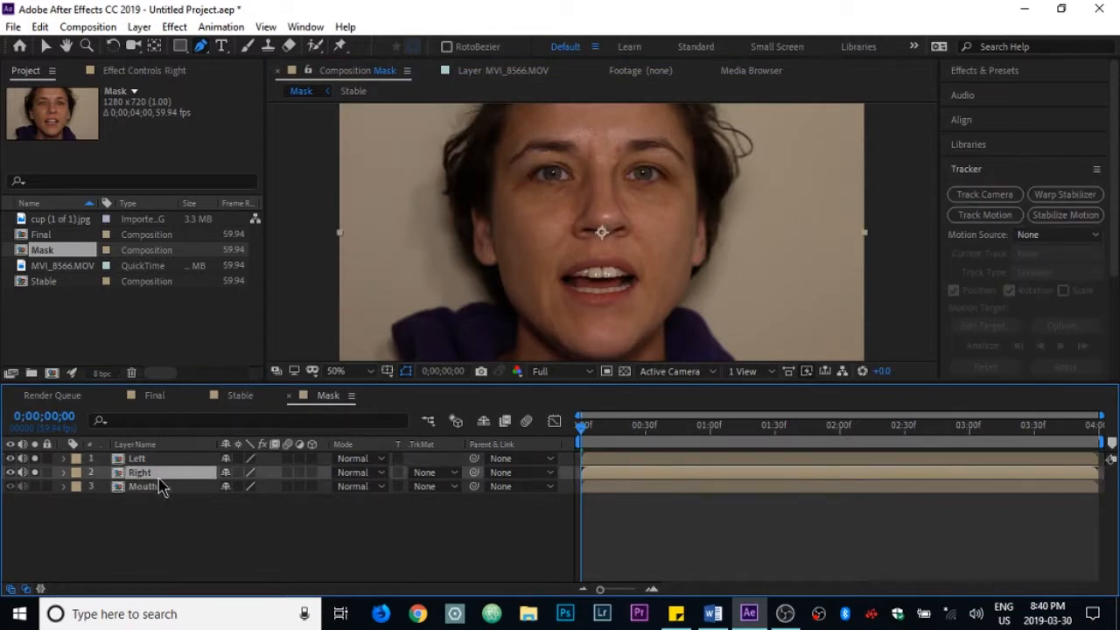
left_click(616, 179)
left_click_drag(648, 156, 658, 162)
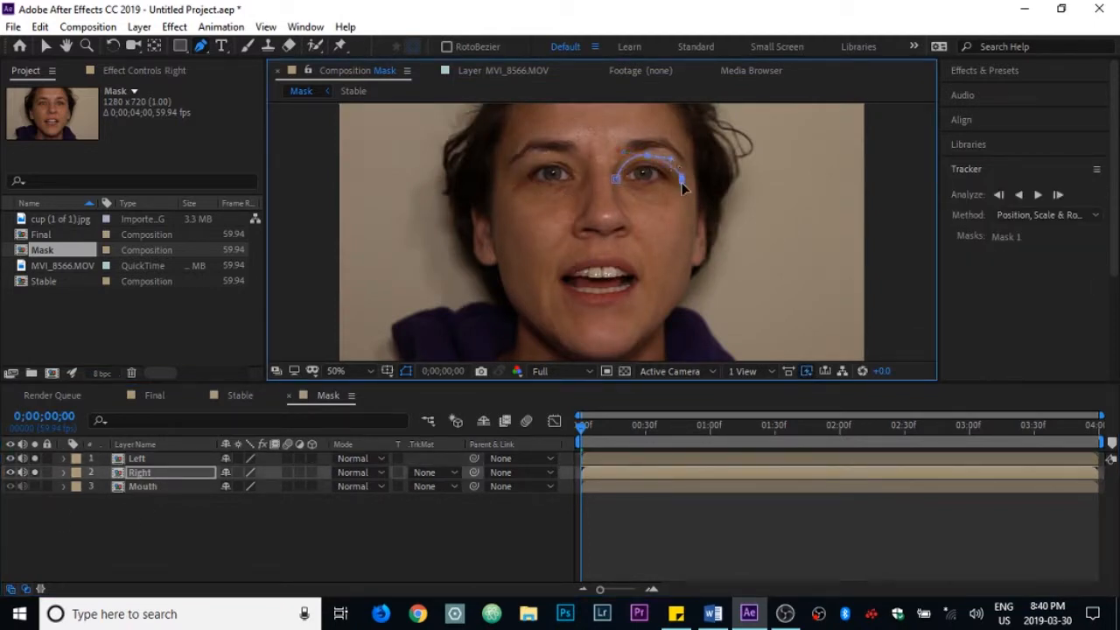
left_click(682, 180)
left_click(649, 198)
left_click(616, 178)
Step: Solo the Mouth layer and draw a closed, curved Pen tool mask around the mouth
left_click(35, 487)
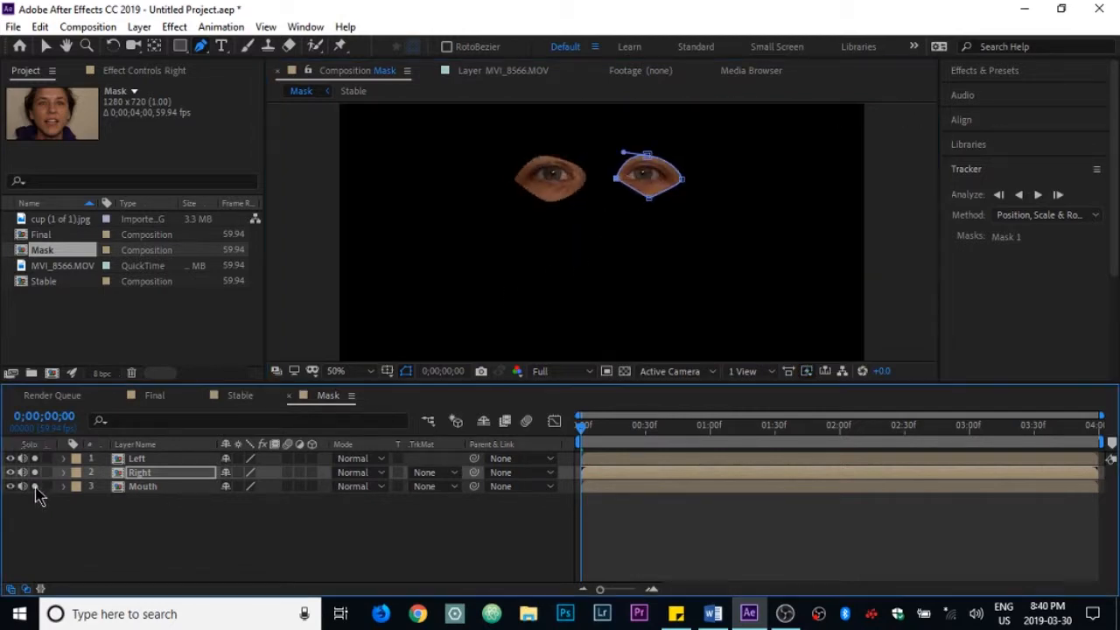
left_click(142, 487)
left_click(541, 282)
left_click_drag(601, 245, 651, 246)
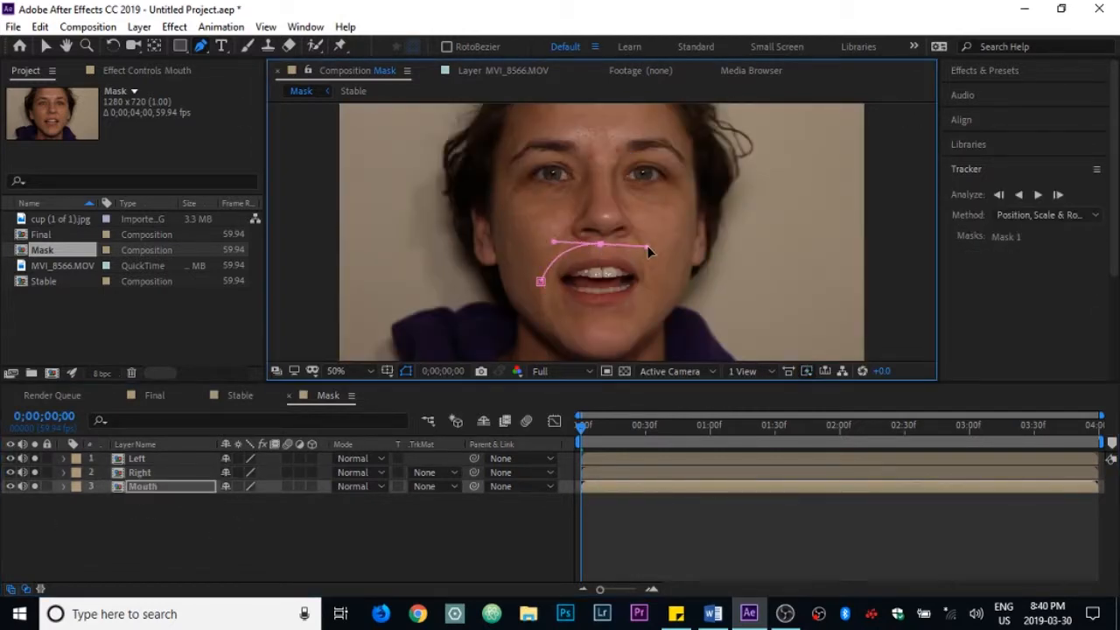
left_click(659, 282)
left_click_drag(605, 321, 560, 306)
left_click(541, 282)
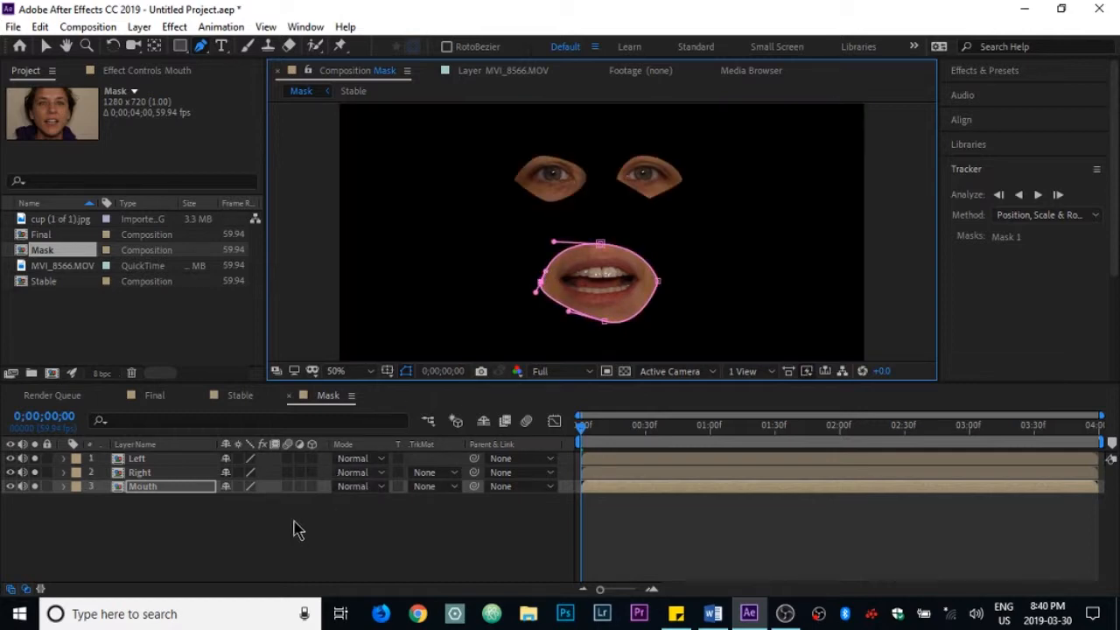
Step: Turn off solo on the Mouth, Right and Left layers
left_click(35, 486)
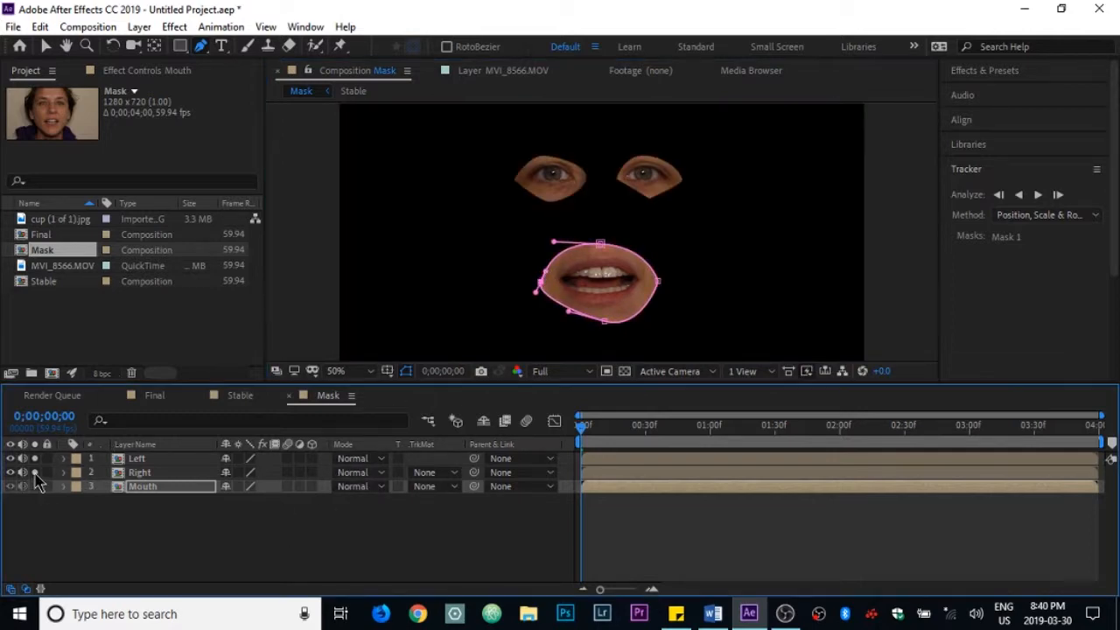
left_click(35, 473)
left_click(35, 458)
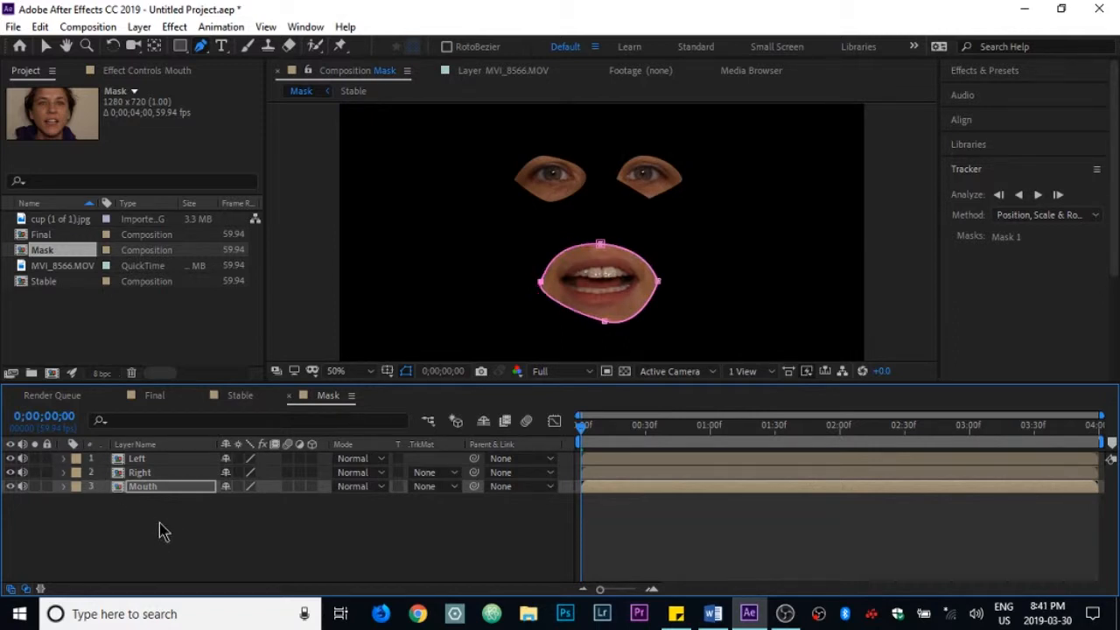
Step: Reveal the Mask Feather property on all three layers and set the Left layer's feather to 33 pixels
key("ctrl+a")
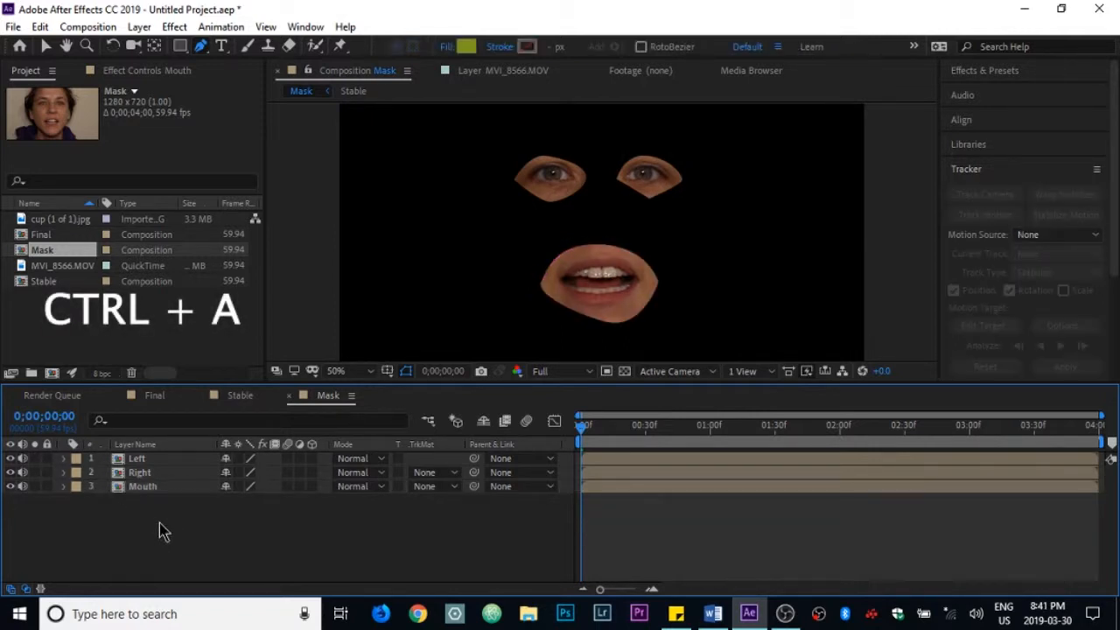
key("ctrl+a")
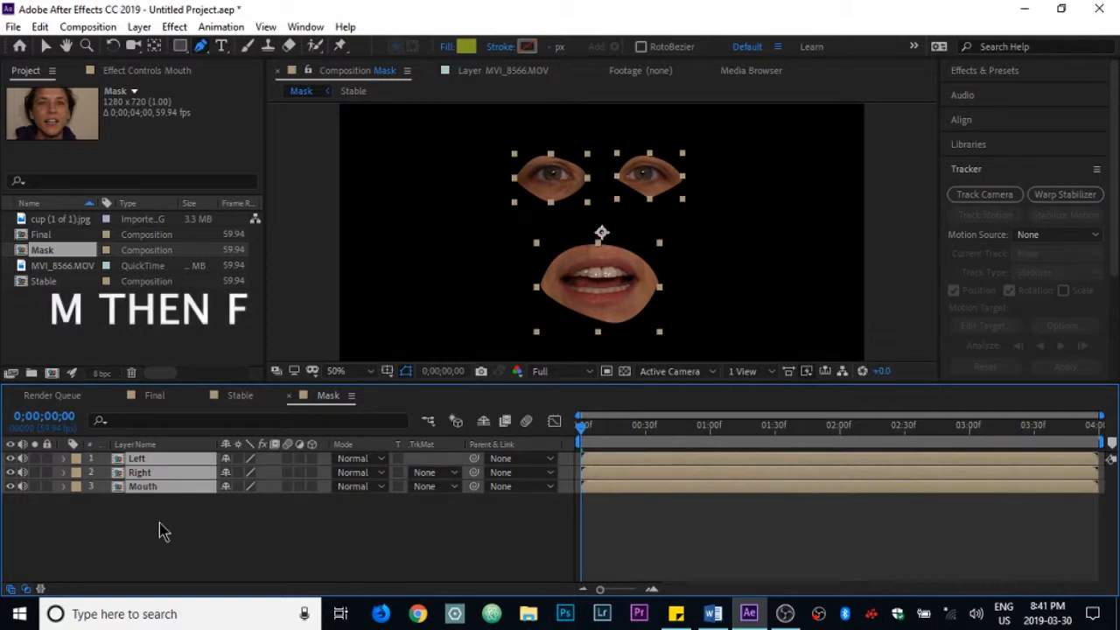
key("m")
key("f")
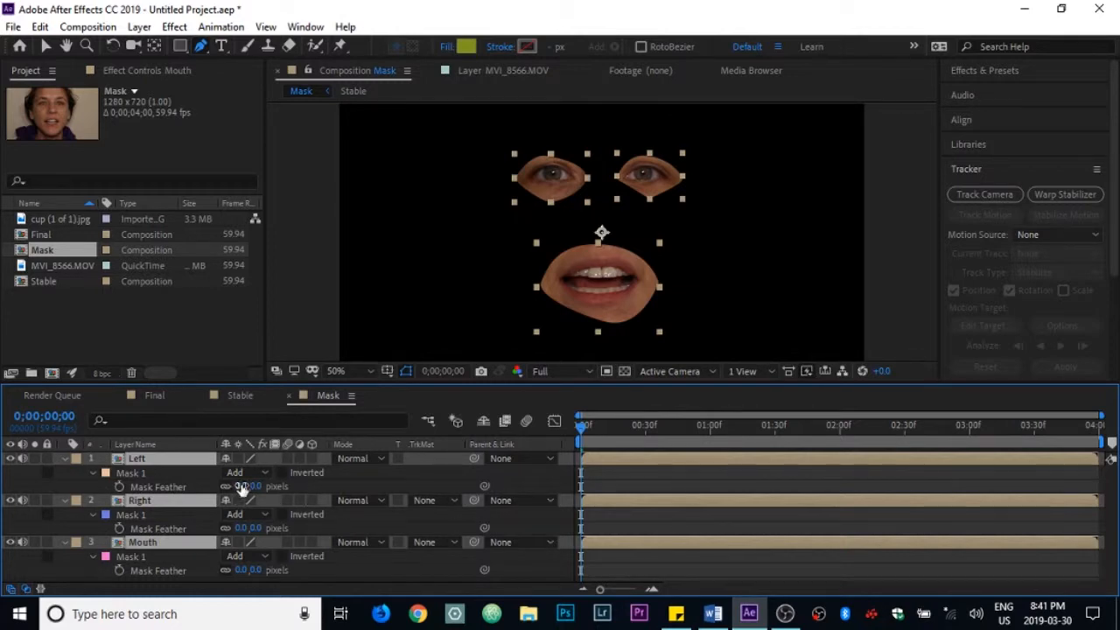
left_click_drag(242, 486, 265, 486)
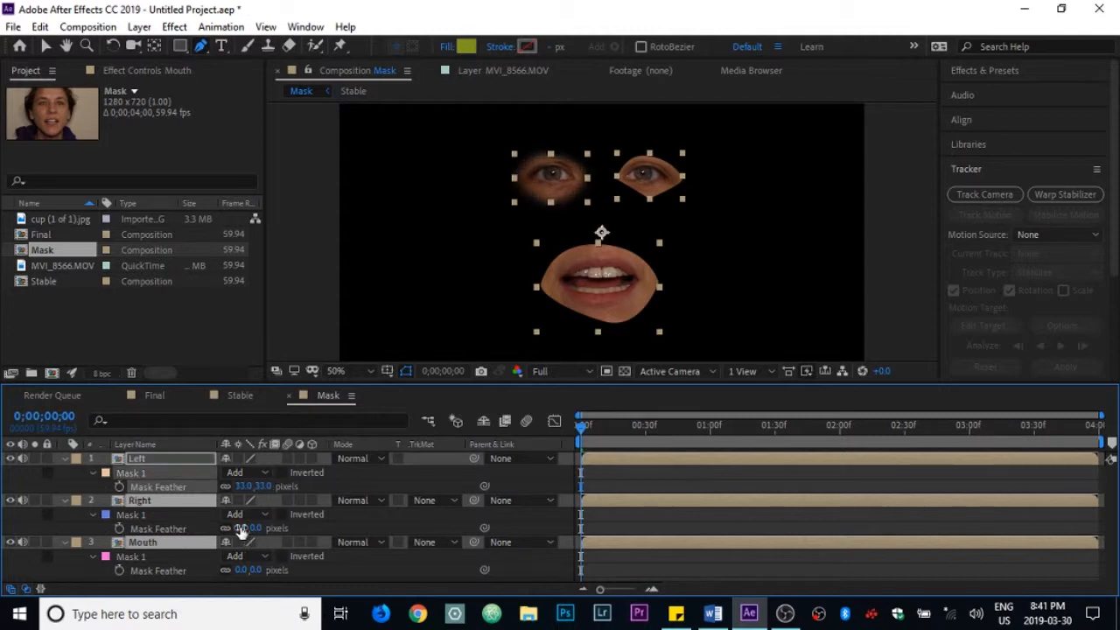
Step: Set the mask feather to 32 pixels on the Right layer and 58 pixels on the Mouth layer
left_click_drag(241, 529, 262, 527)
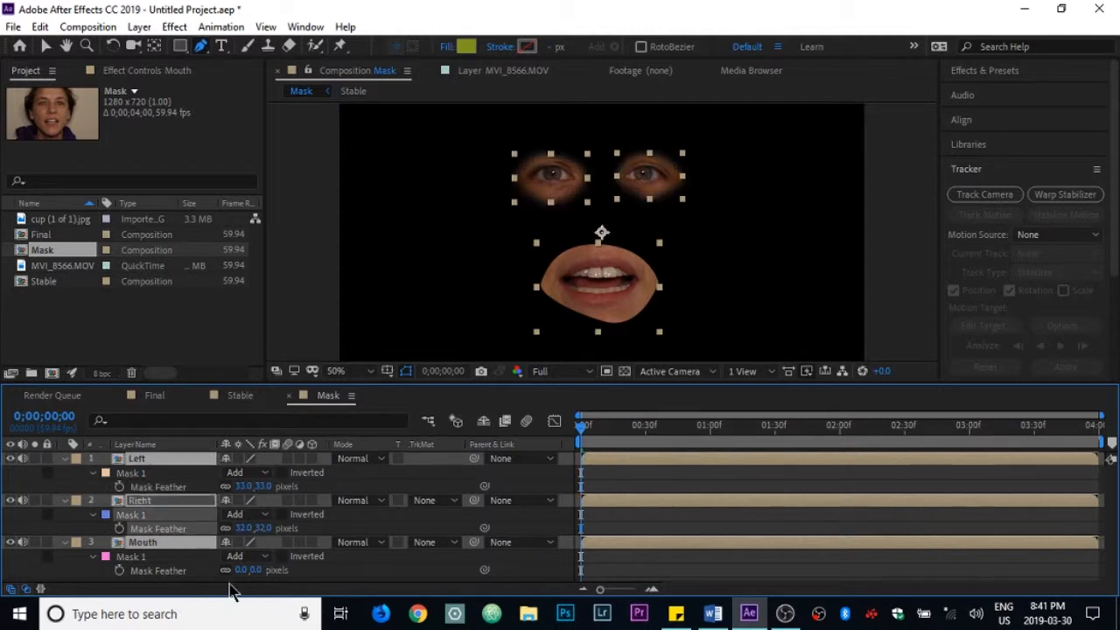
left_click_drag(241, 570, 281, 570)
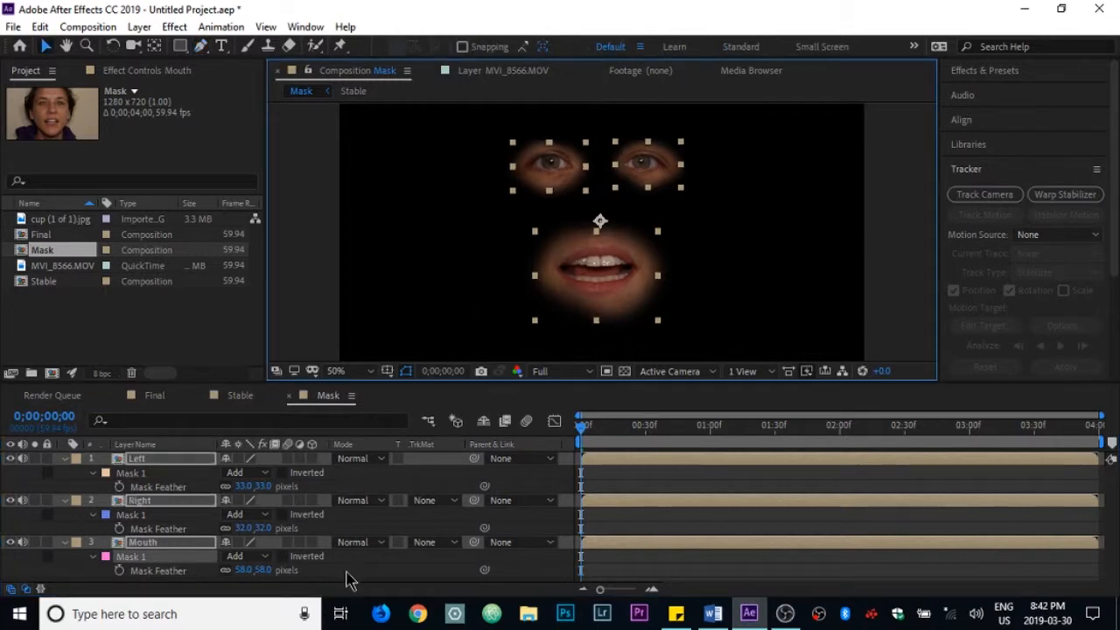
left_click(348, 579)
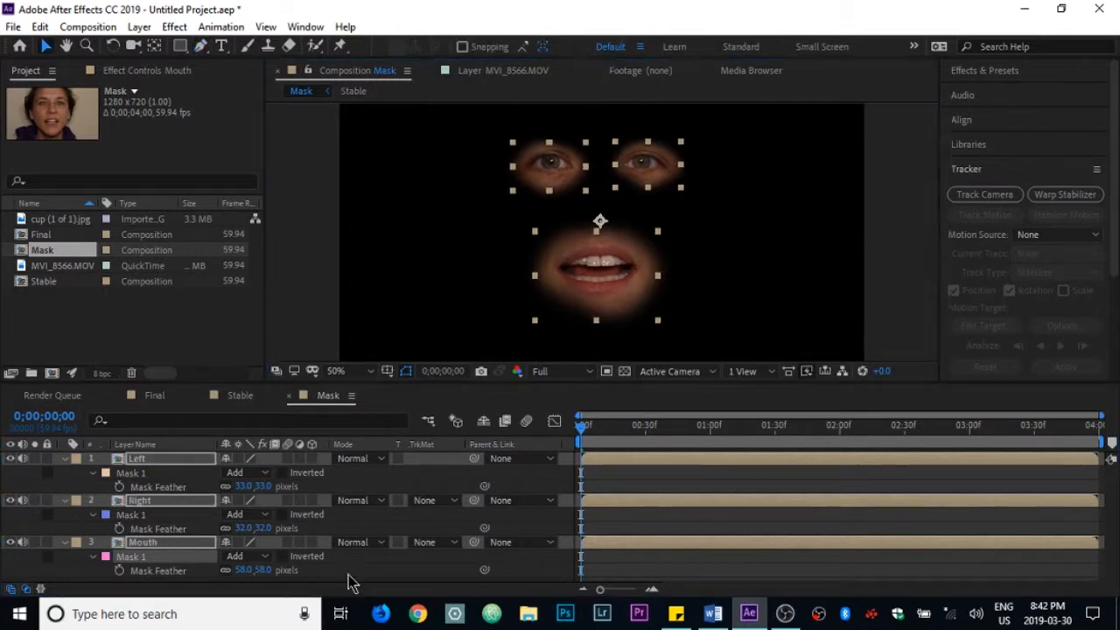
Step: Move the Left and Right eye layers down and inward so they sit closer together just above the mouth
left_click(535, 172)
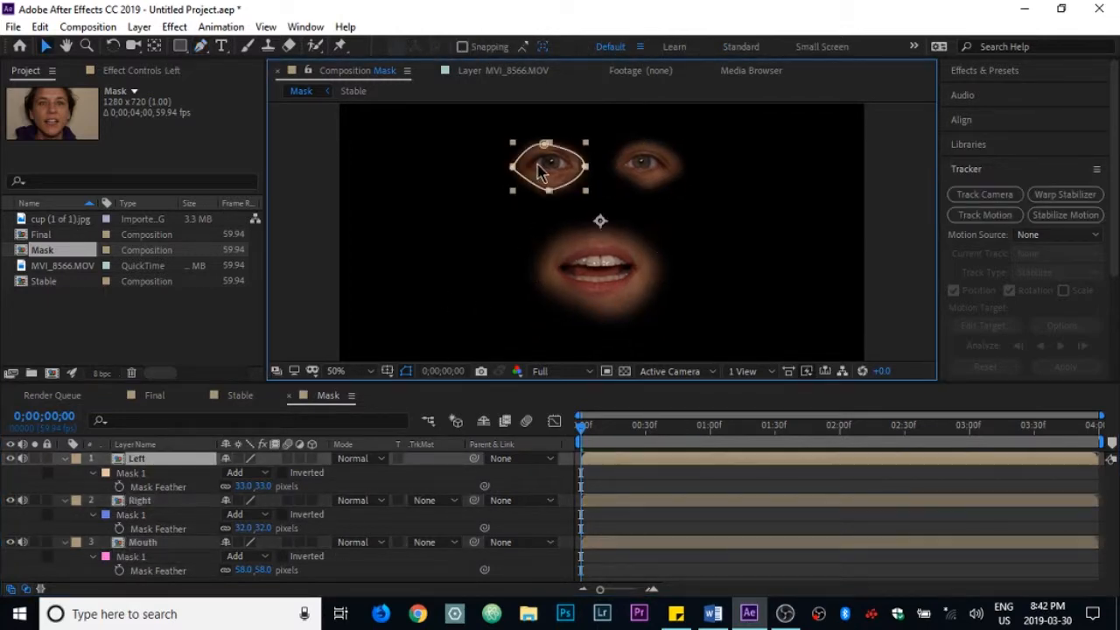
double_click(541, 182)
left_click_drag(541, 182, 554, 199)
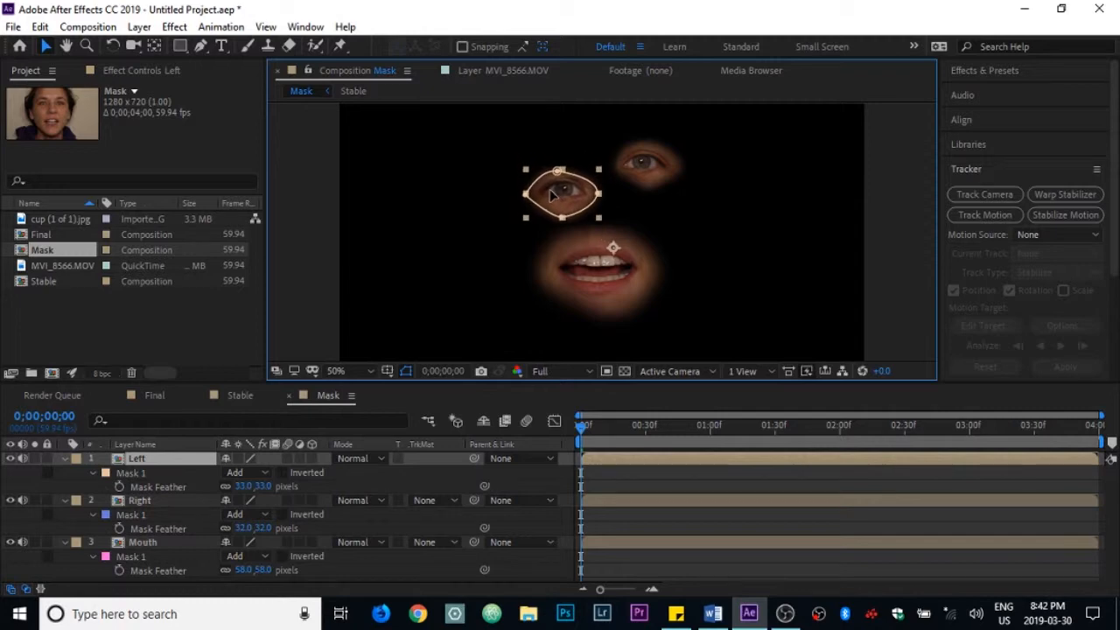
double_click(655, 175)
left_click_drag(655, 175, 640, 194)
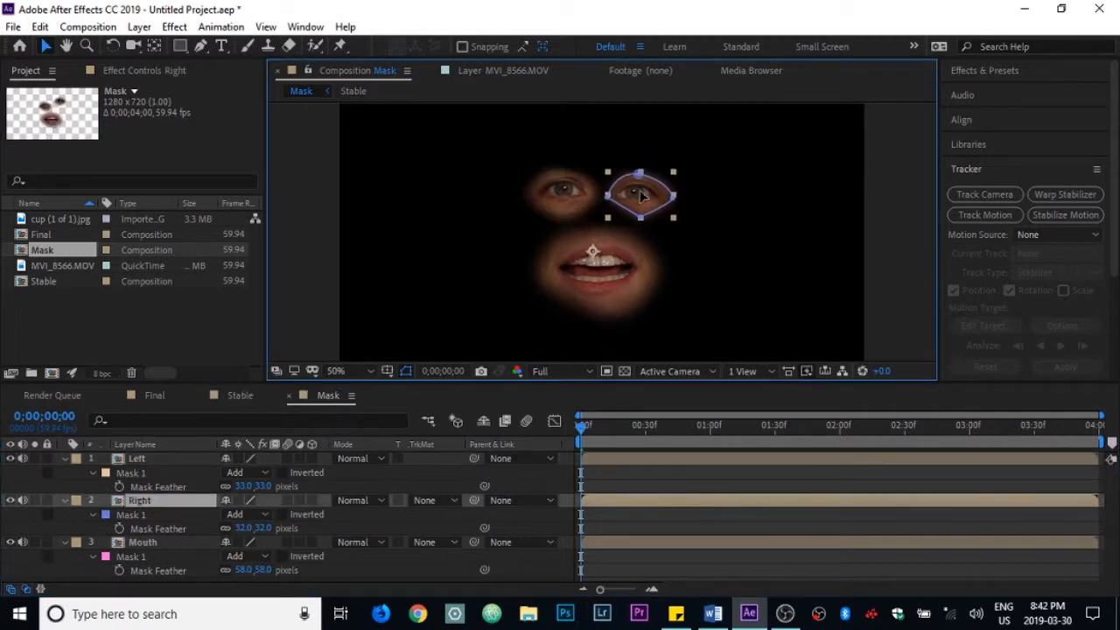
key("Return")
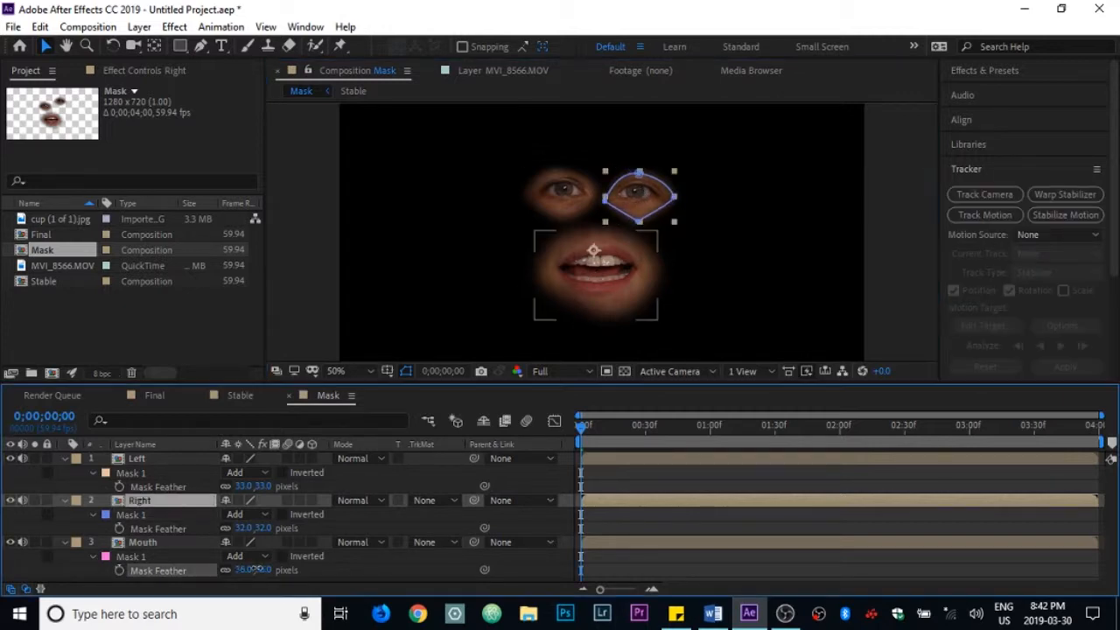
Step: Tighten the mouth mask by moving its bottom and top points inward, and set its feather to 51 pixels
left_click(596, 313)
left_click_drag(243, 569, 258, 571)
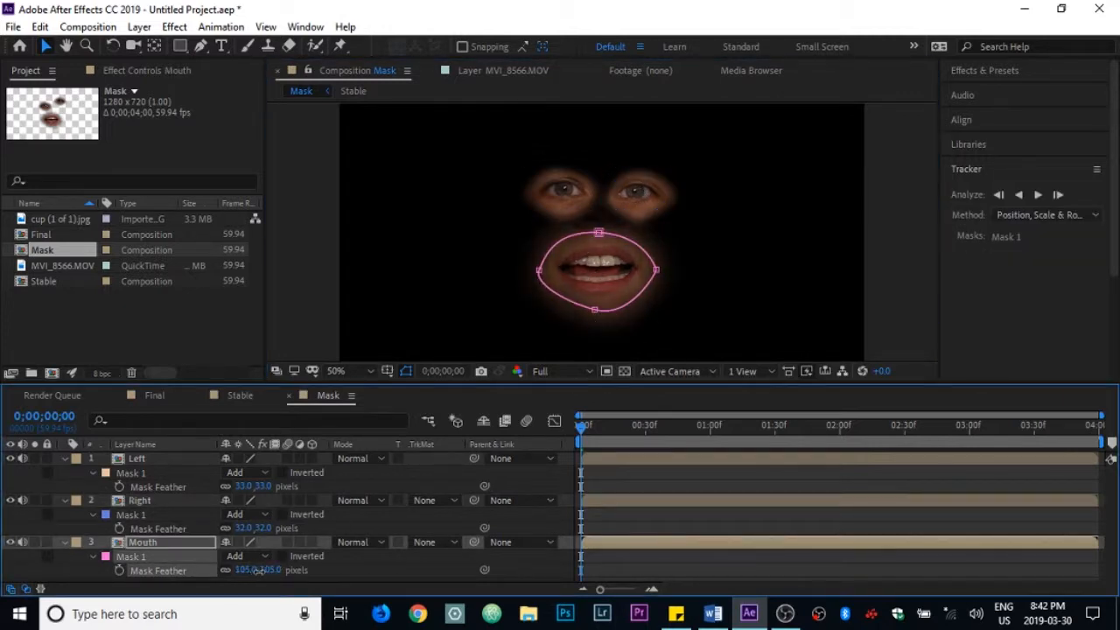
left_click(599, 235)
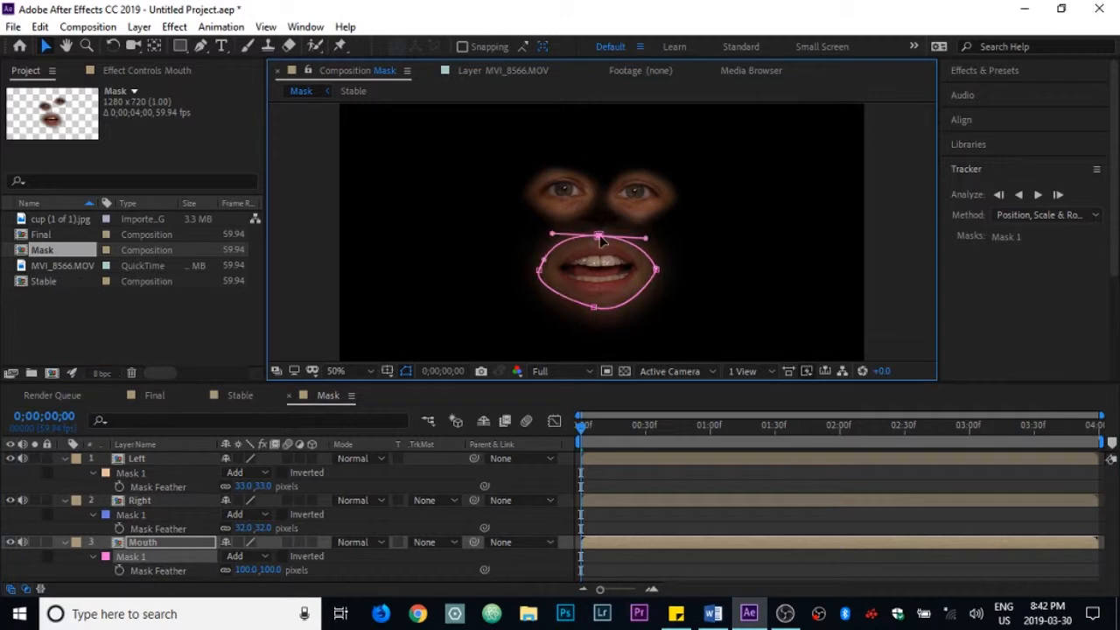
left_click_drag(250, 570, 302, 567)
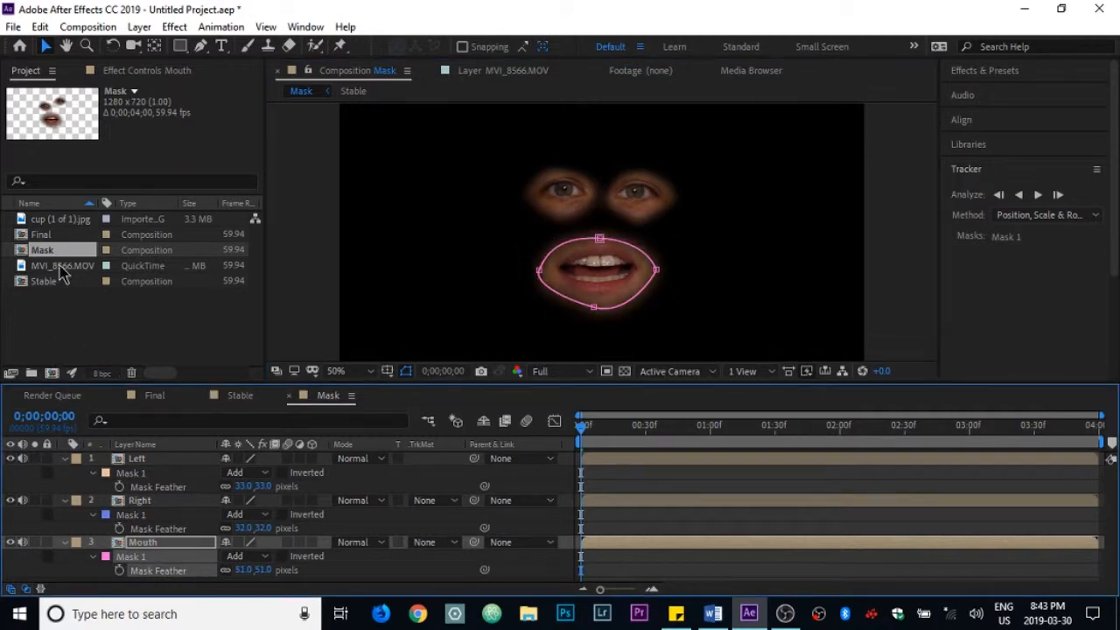
Step: Create a new composition from Final, and set the cup image's scale to 25% in the original Final composition
left_click_drag(59, 240, 51, 373)
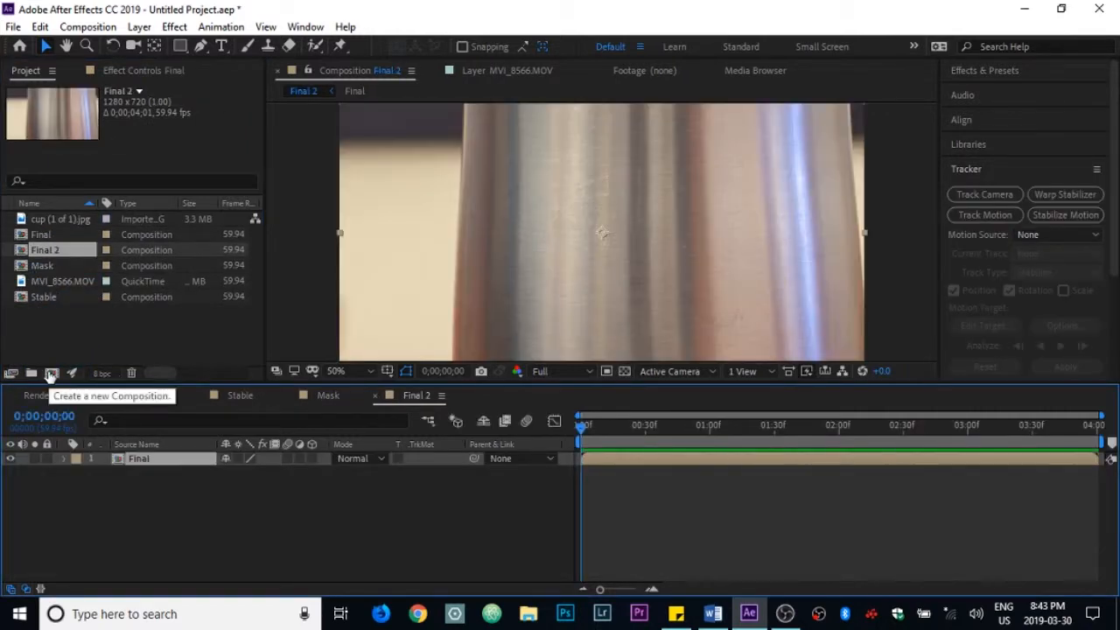
double_click(41, 235)
key("s")
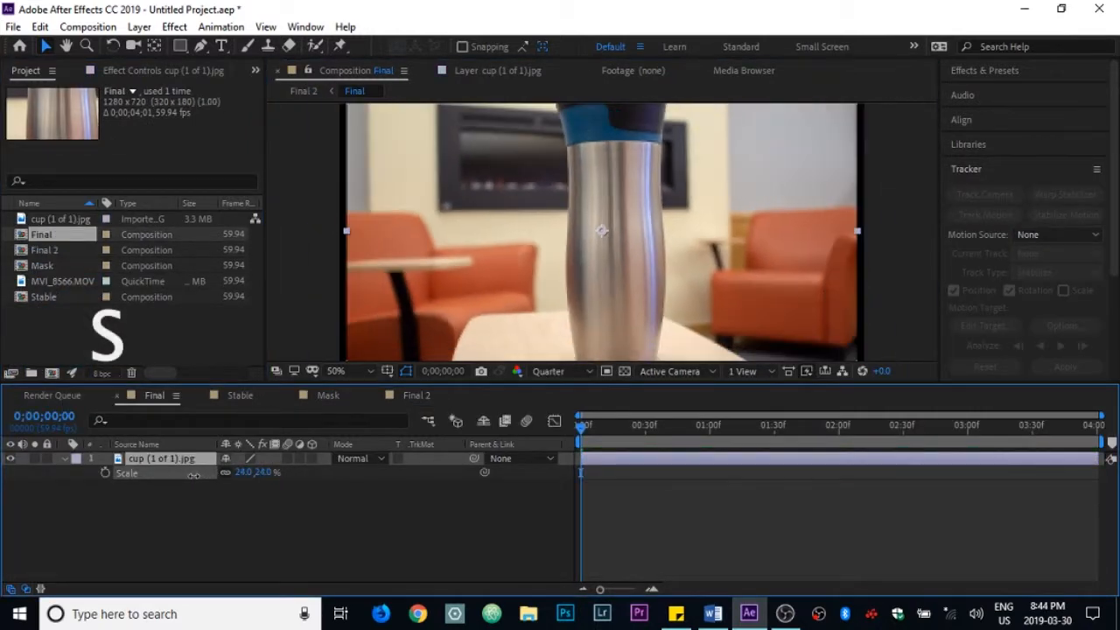
Step: Add the Mask composition above the cup image in Final, scale it down and position the face on the cup's metal body
key("h")
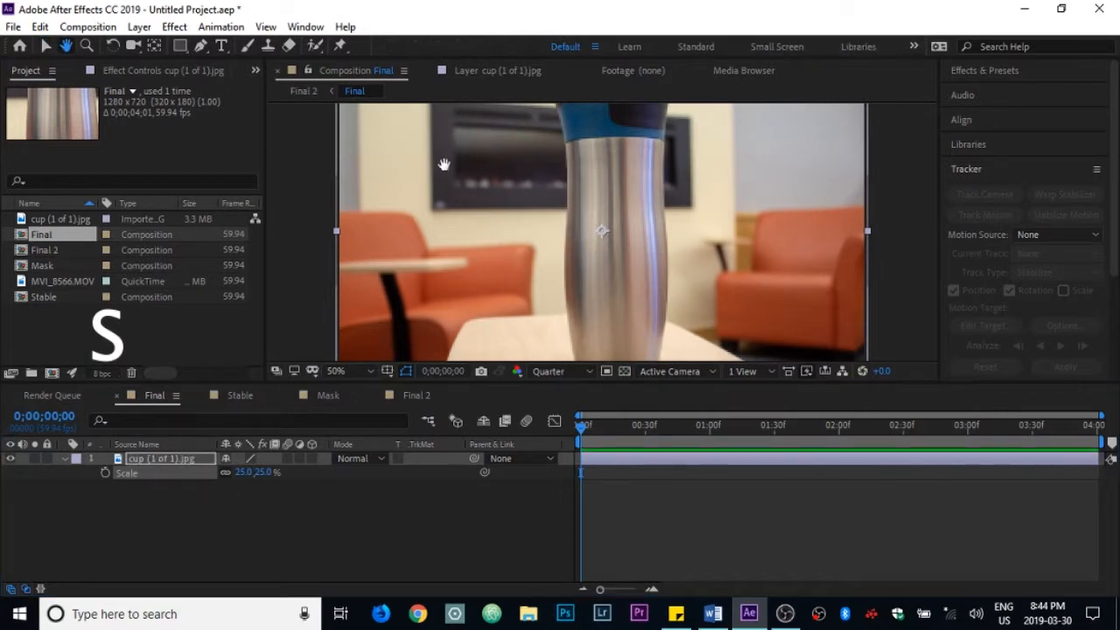
left_click_drag(443, 165, 445, 186)
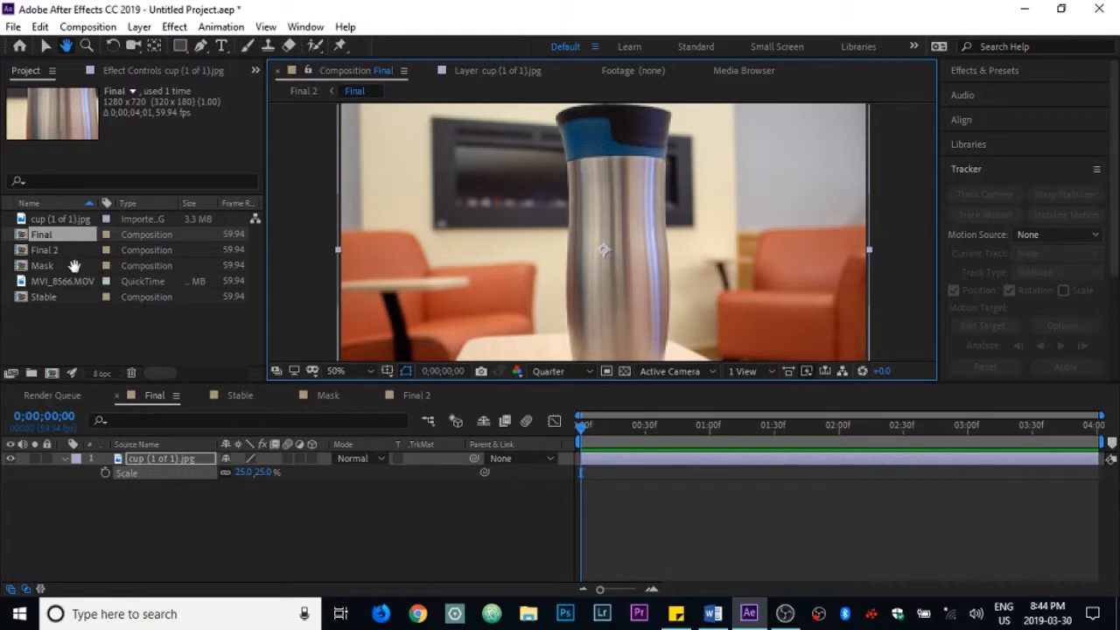
left_click_drag(90, 263, 138, 461)
left_click_drag(615, 280, 628, 292)
left_click_drag(354, 114, 456, 158)
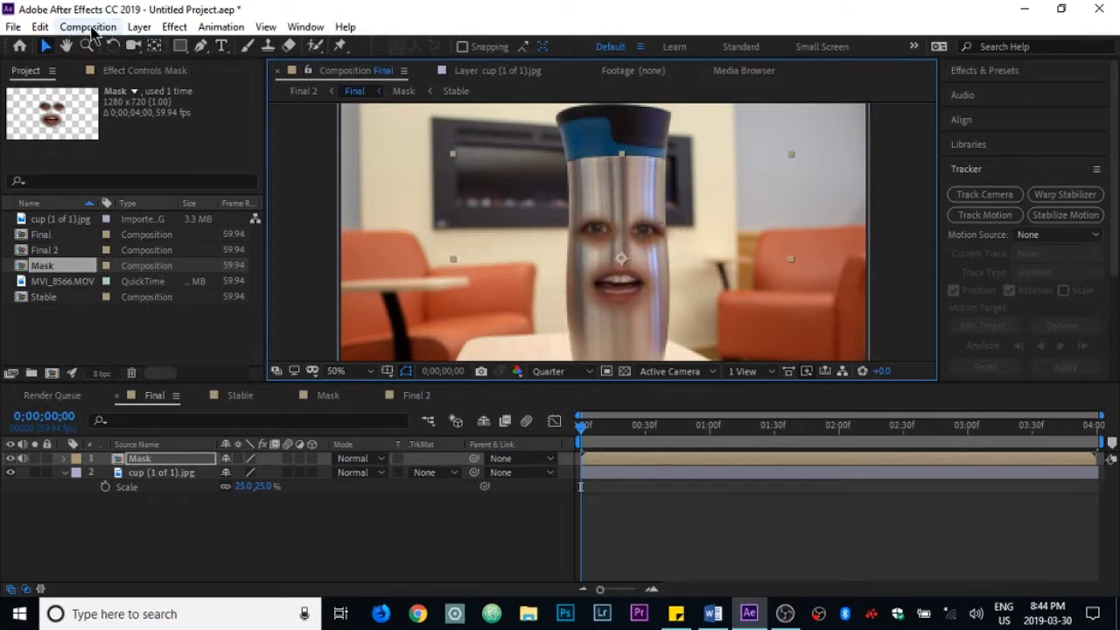
Step: Apply Hue/Saturation to the Mask layer with Colorize enabled, hue at -86 revolutions, saturation 16 and lightness -6
left_click(168, 29)
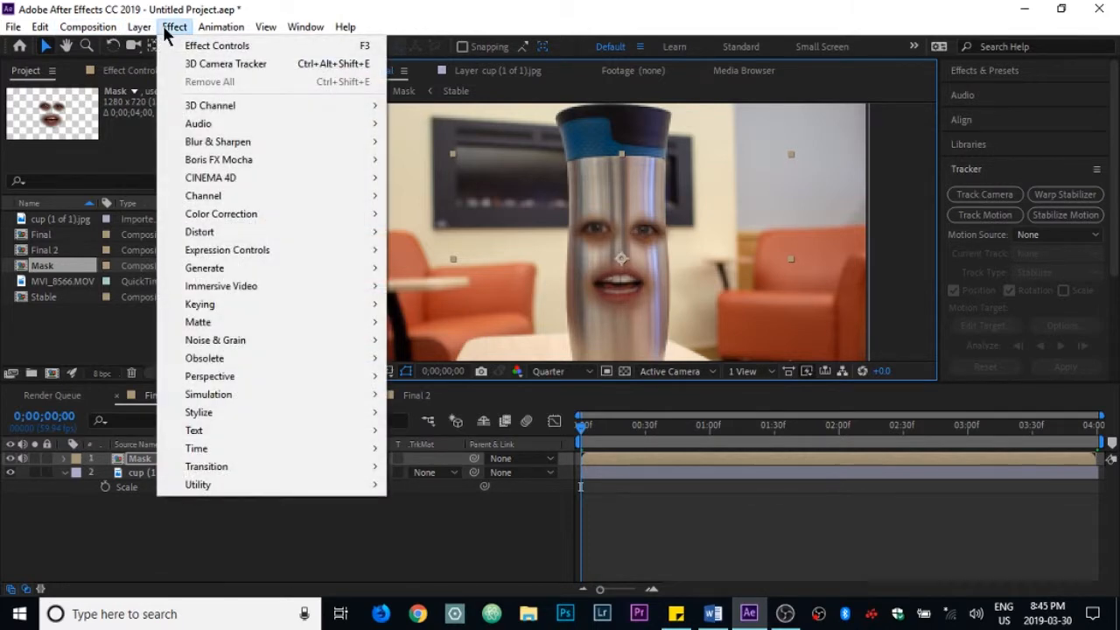
mouse_move(260, 213)
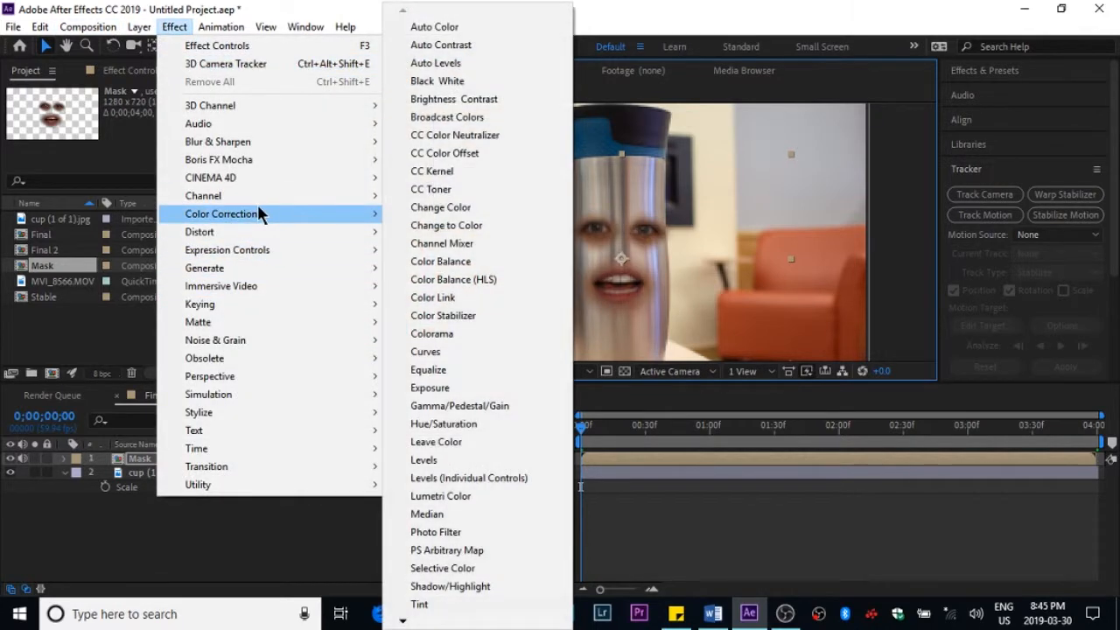
left_click(481, 424)
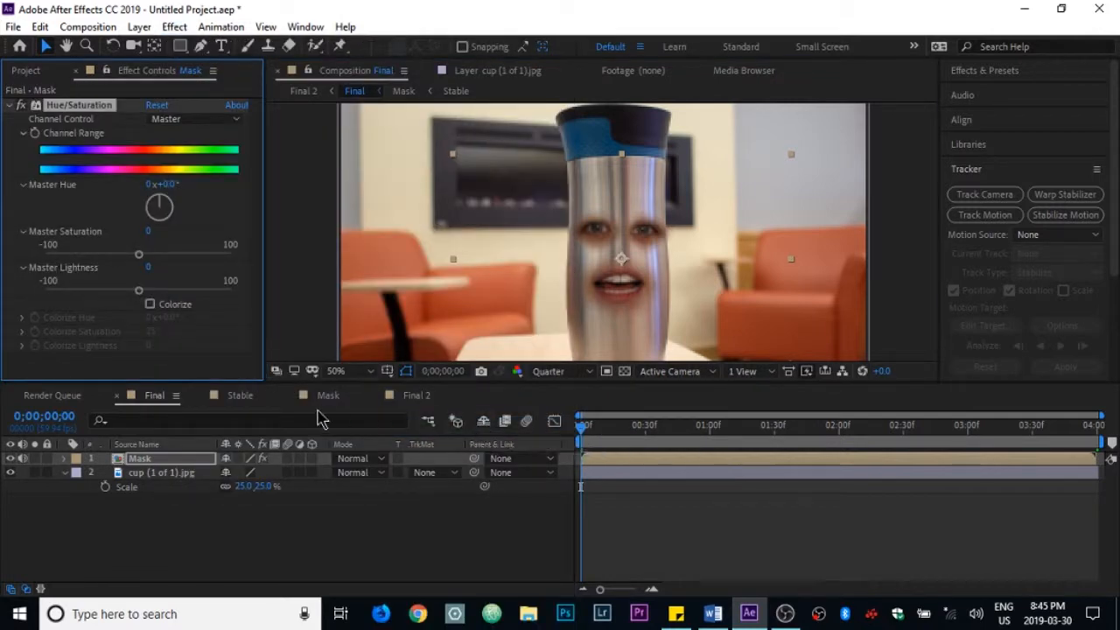
left_click(151, 305)
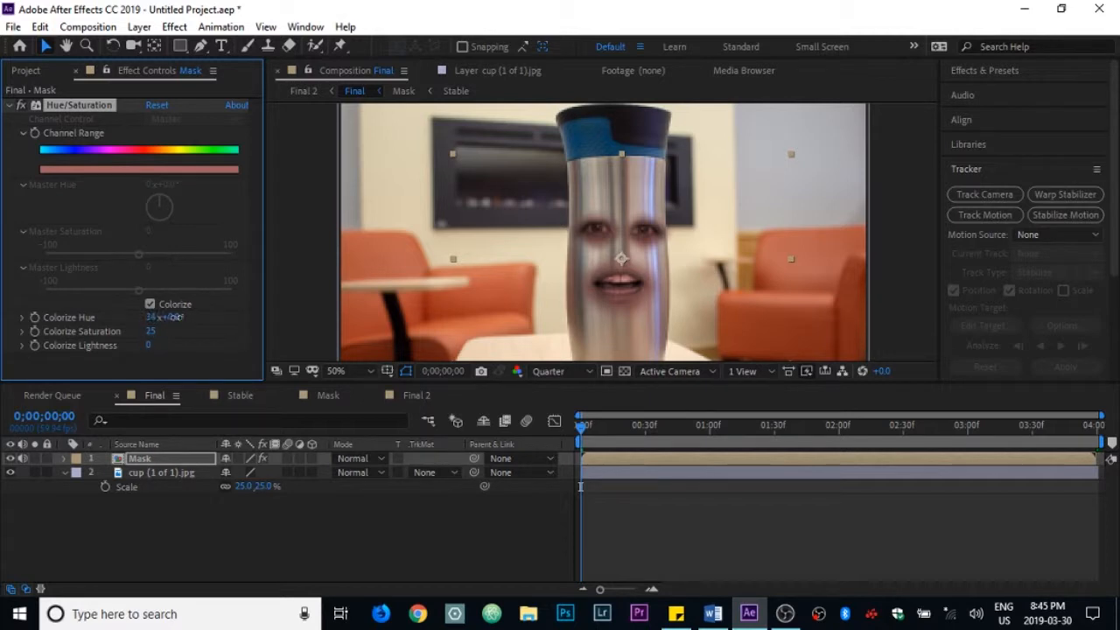
left_click_drag(175, 316, 74, 319)
left_click_drag(171, 347, 139, 347)
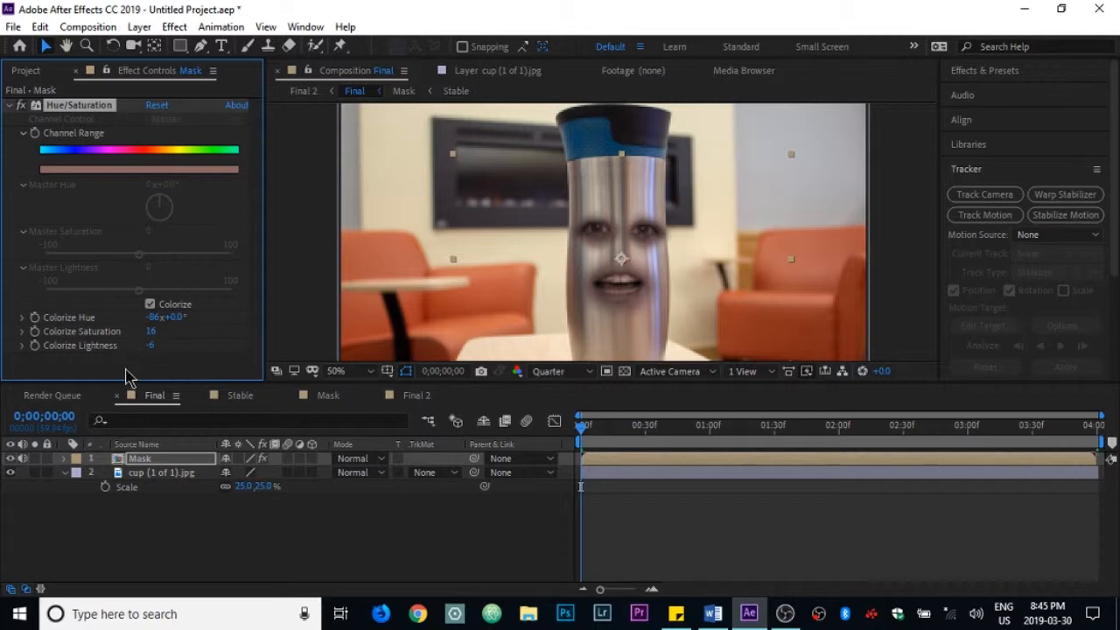
Step: Play a preview of the Final composition and lower the system volume
key("space")
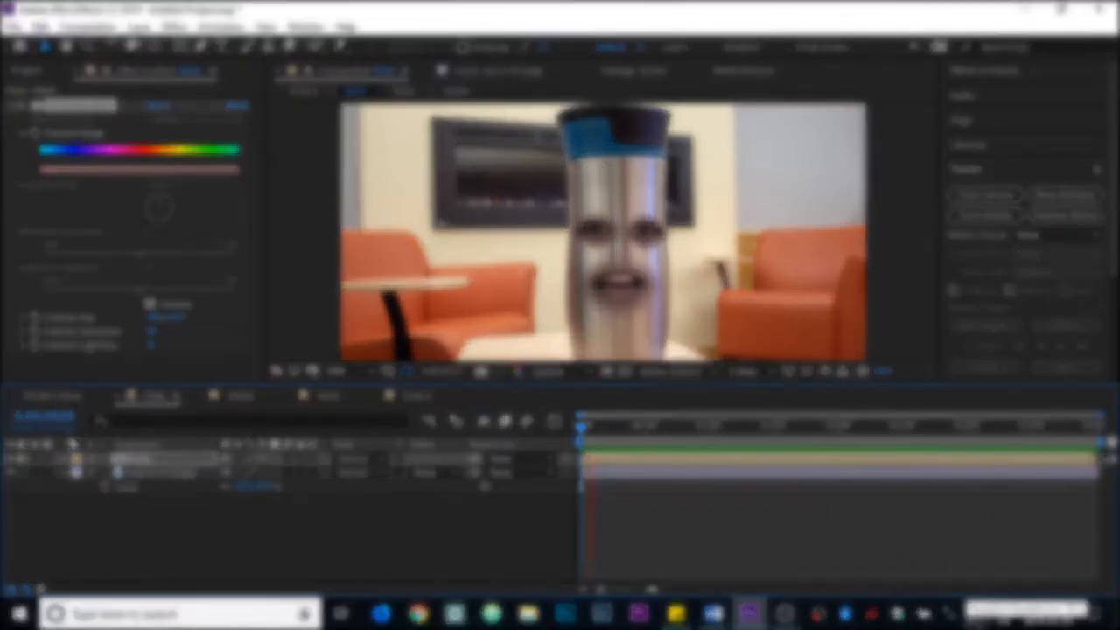
left_click(976, 617)
left_click_drag(1021, 573, 966, 573)
left_click(718, 516)
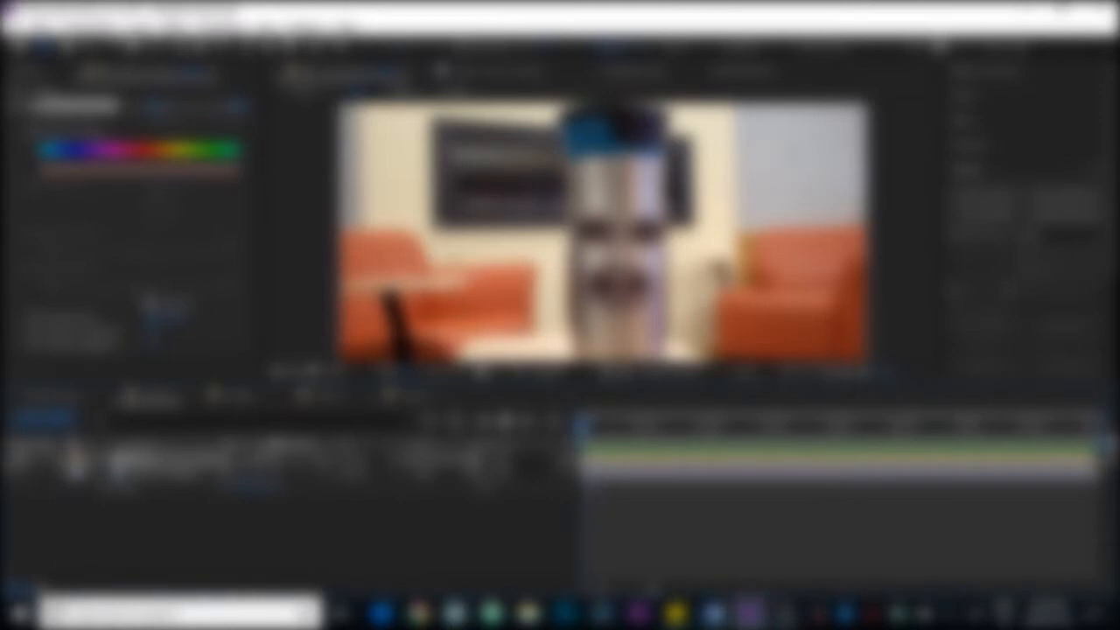